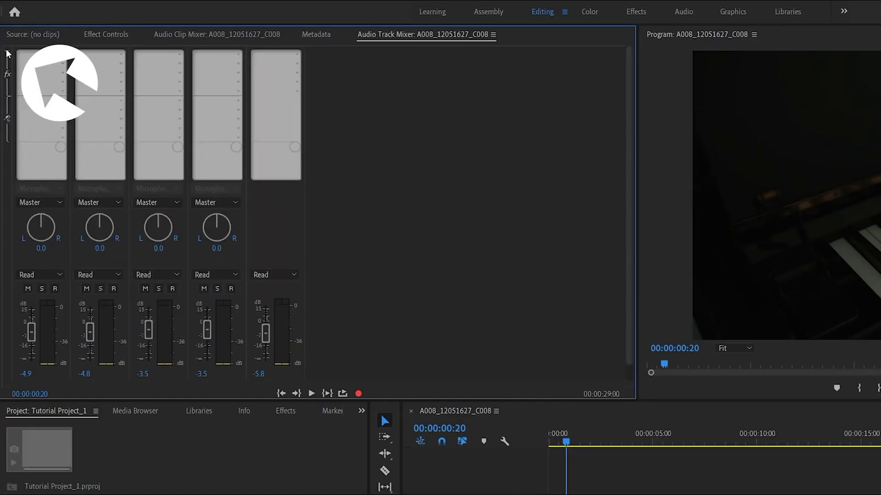
# Insert the Alex -Voice- Audio Butler effect (VST3 > Tools > Unimule) on audio track 1.
pyautogui.click(63, 54)
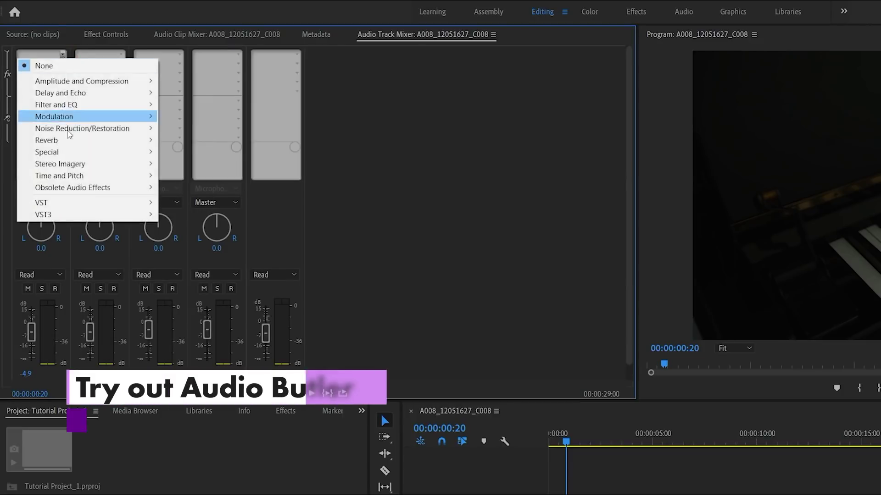
pyautogui.moveTo(80, 216)
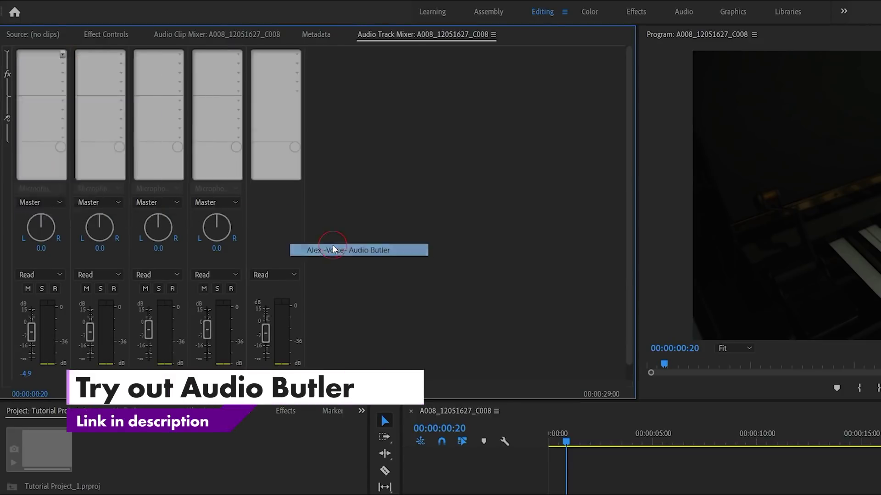
pyautogui.click(333, 250)
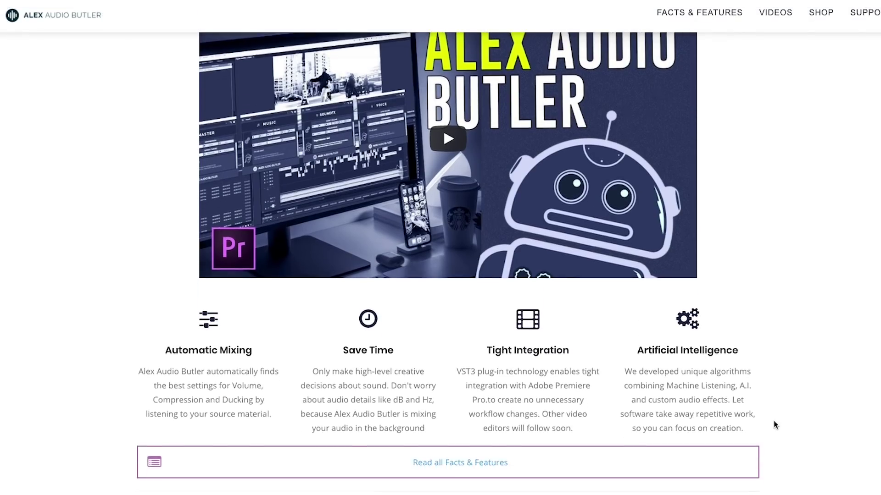
# Scroll the Alex Audio Butler homepage down to the 'Good audio shouldn't be a pain' section.
pyautogui.scroll(-5, 774, 424)
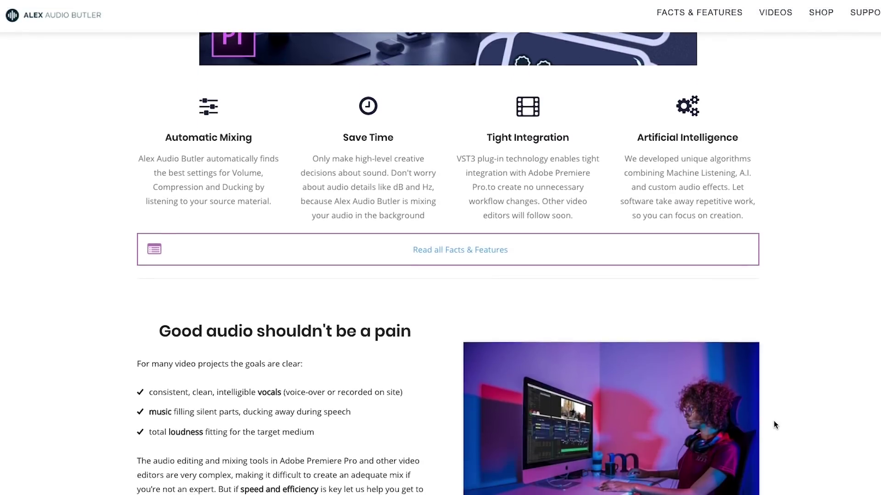
pyautogui.scroll(-1, 775, 422)
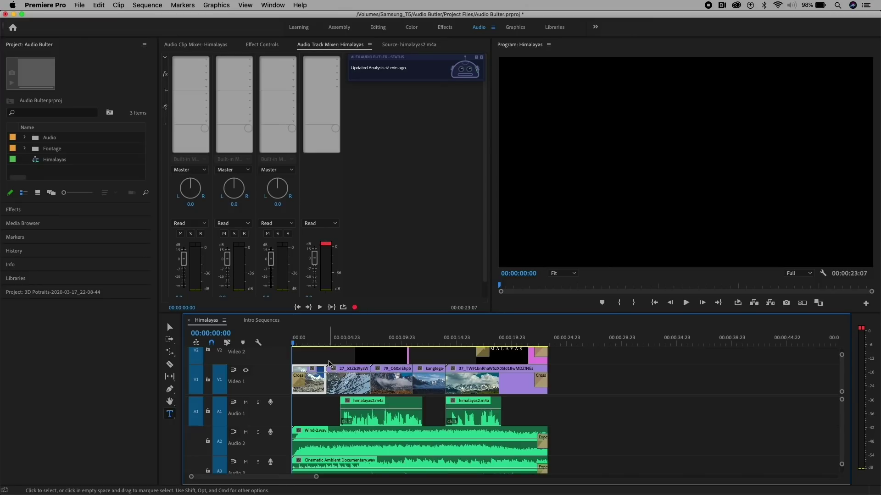
# Play the Himalayas sequence, stop at 00:00:11:08, and bring up the Window menu.
pyautogui.press('space')
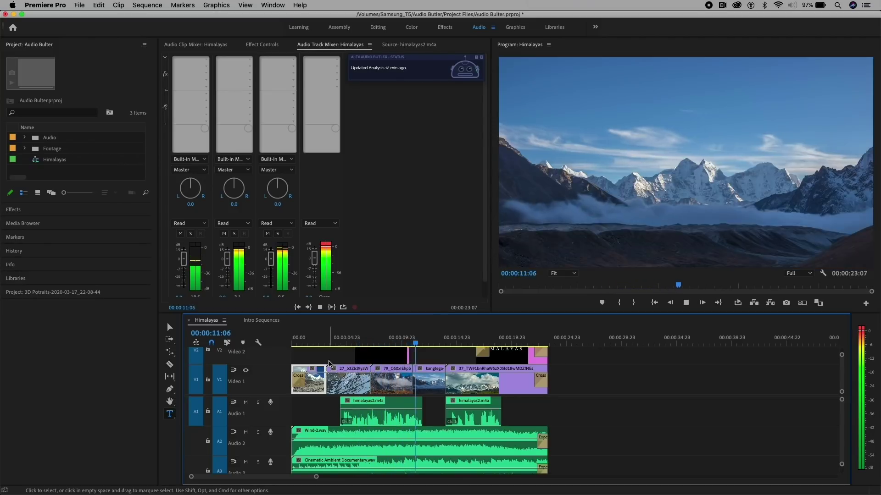
pyautogui.press('space')
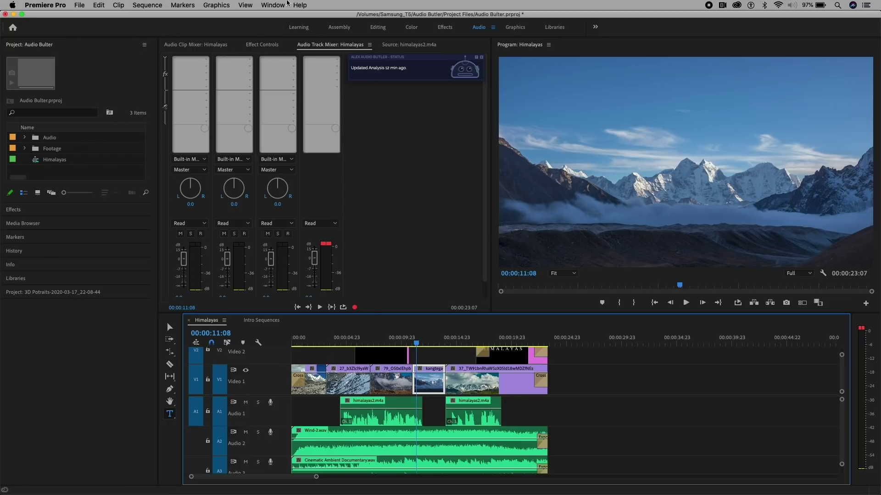
pyautogui.click(274, 6)
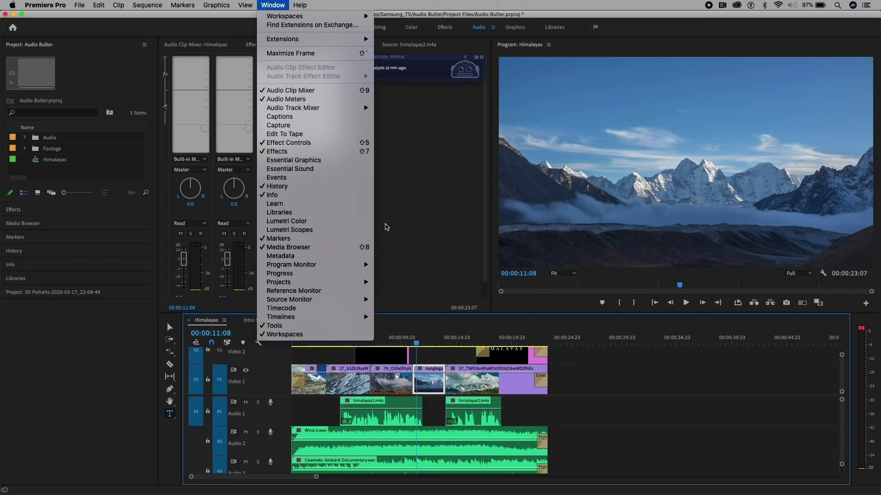
# Rescan audio plug-ins in the Audio Plug-In Manager to confirm Alex Audio Butler is enabled.
pyautogui.click(425, 260)
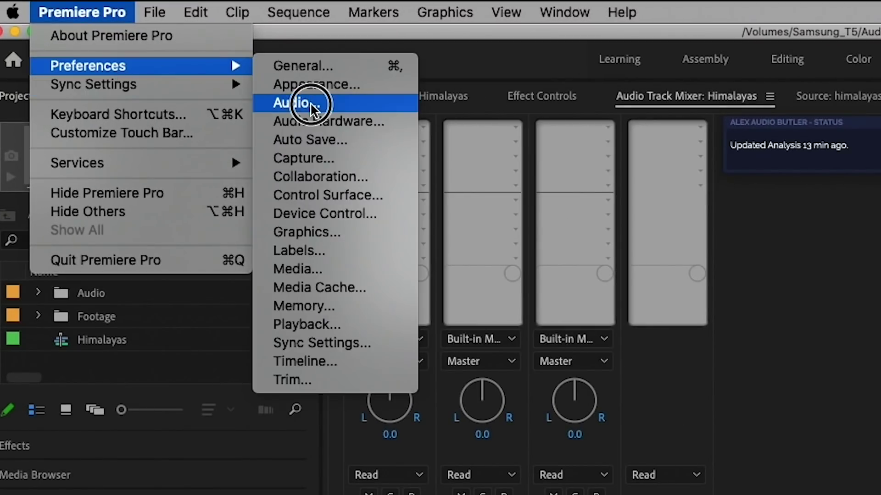
pyautogui.click(310, 102)
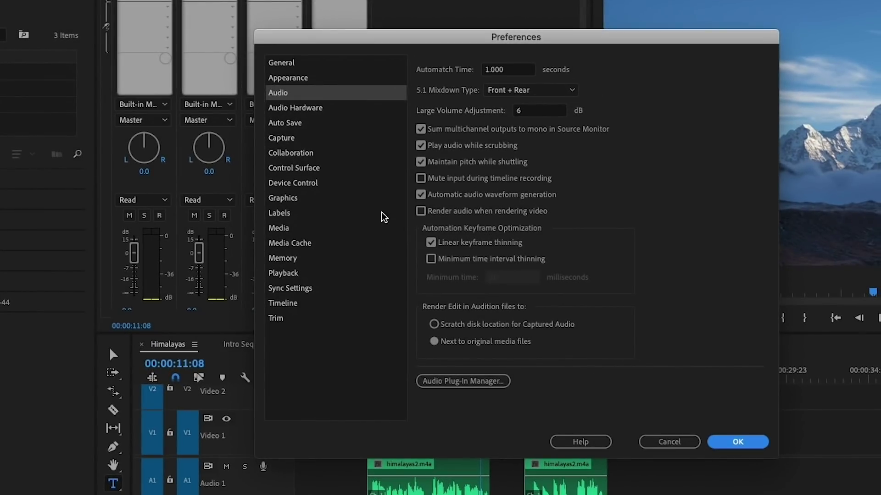
pyautogui.click(451, 390)
pyautogui.click(202, 224)
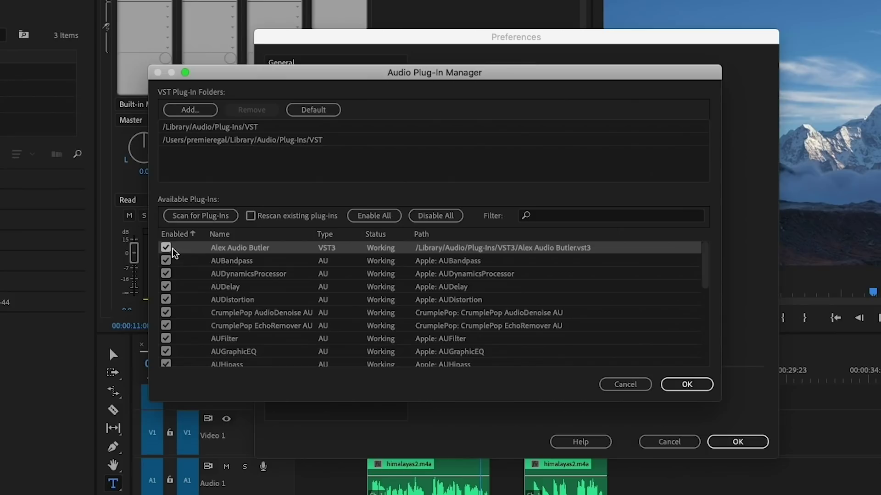
pyautogui.click(706, 389)
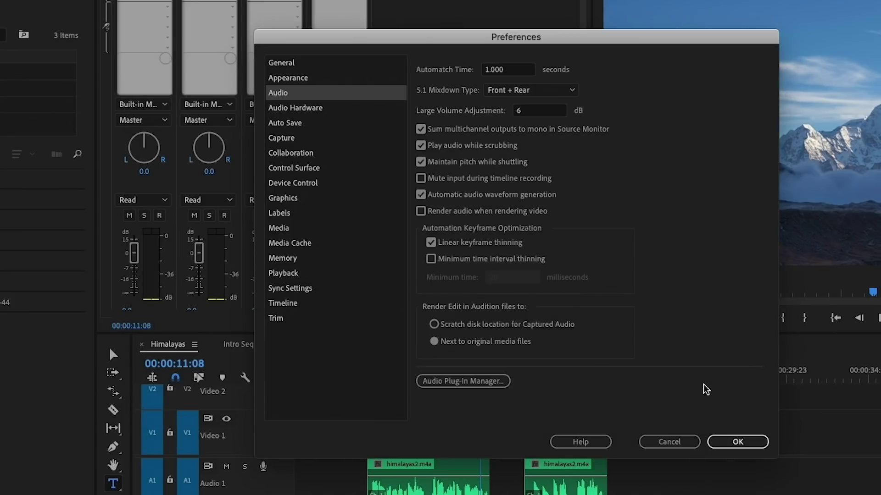
pyautogui.click(738, 441)
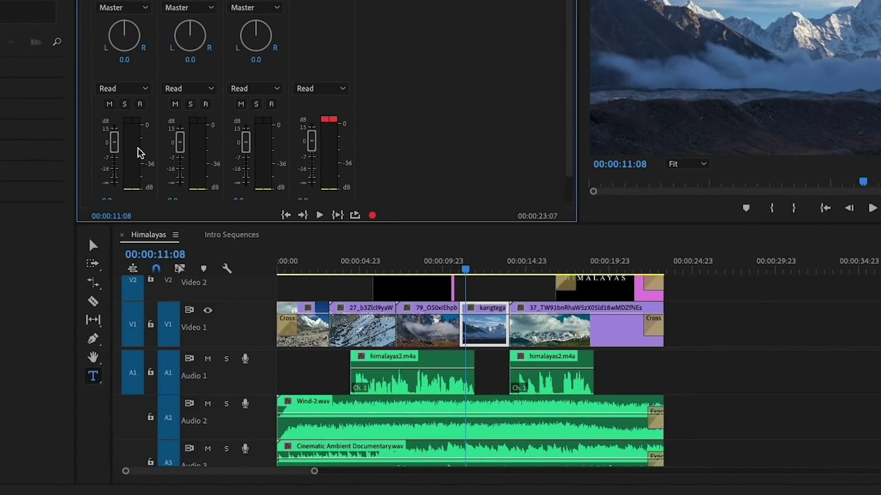
pyautogui.click(289, 369)
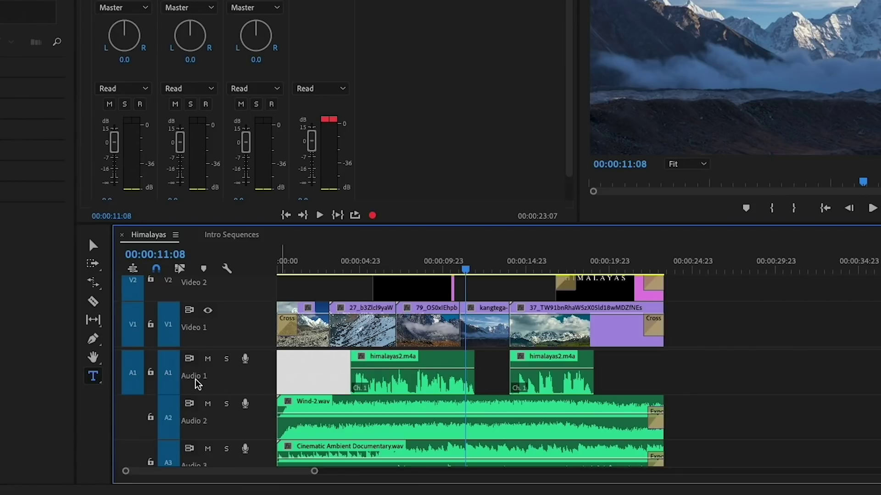
pyautogui.click(361, 383)
pyautogui.click(556, 388)
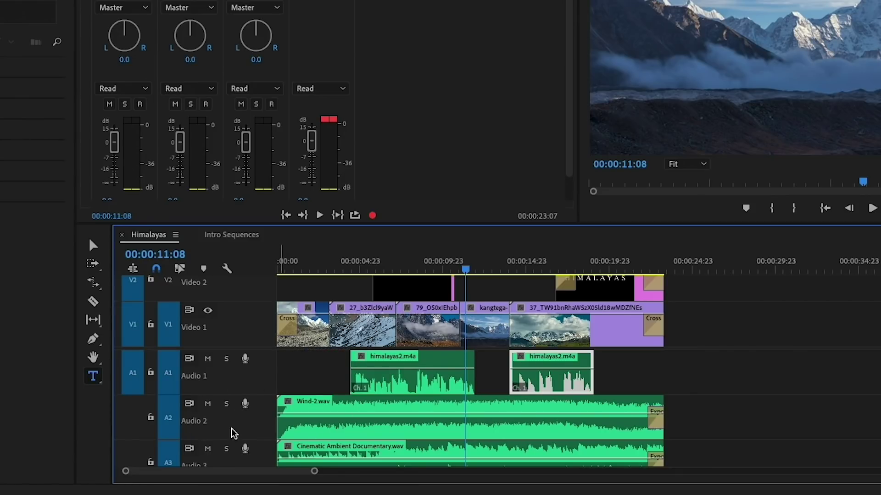
pyautogui.click(338, 416)
pyautogui.scroll(-2, 371, 419)
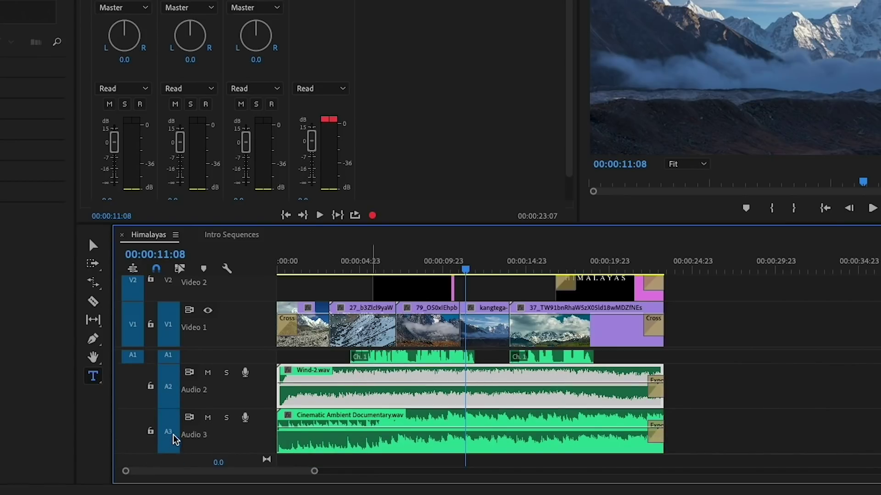
pyautogui.scroll(2, 252, 431)
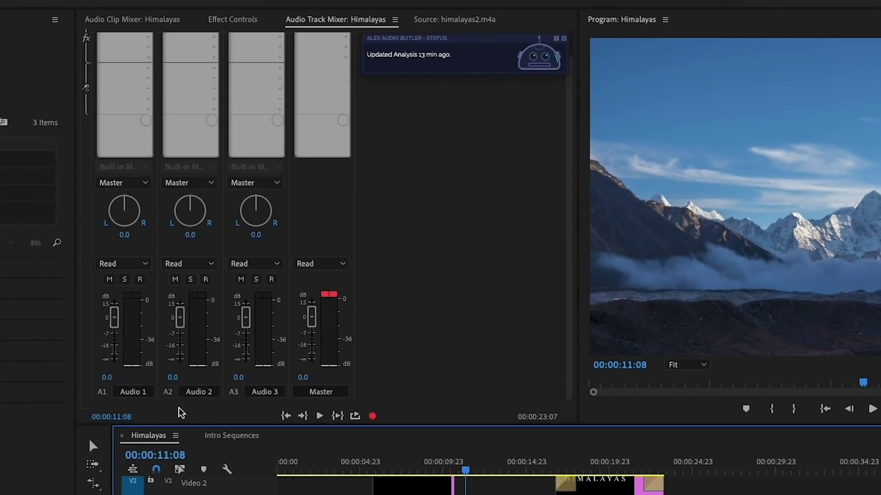
# Rename Audio 1 to 'Voice' and insert the Alex -Voice- Audio Butler effect on it.
pyautogui.click(135, 232)
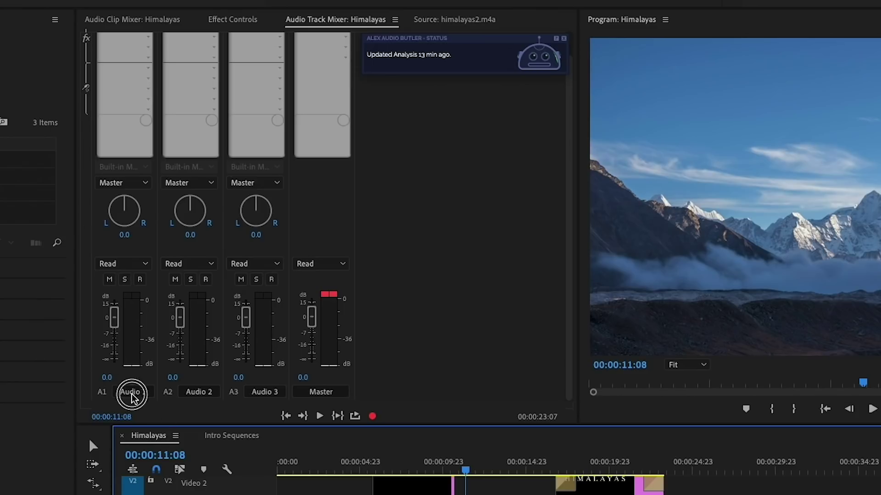
pyautogui.write('Vo')
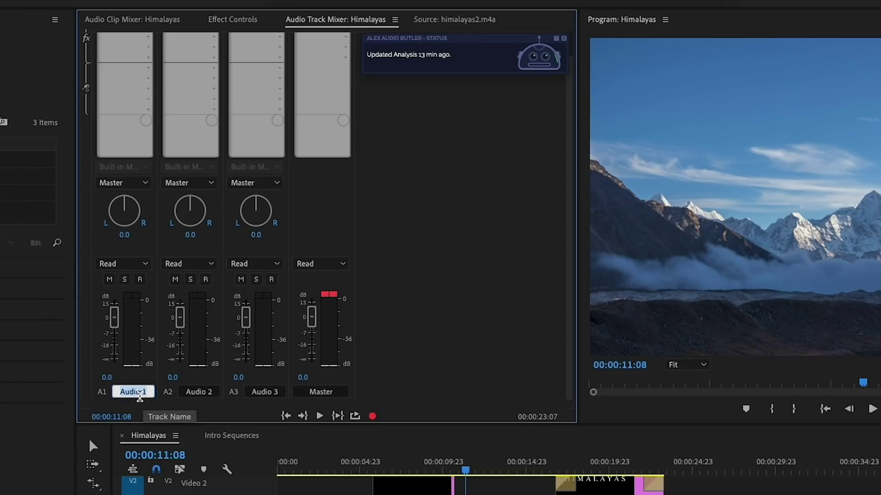
pyautogui.write('ice')
pyautogui.press('Return')
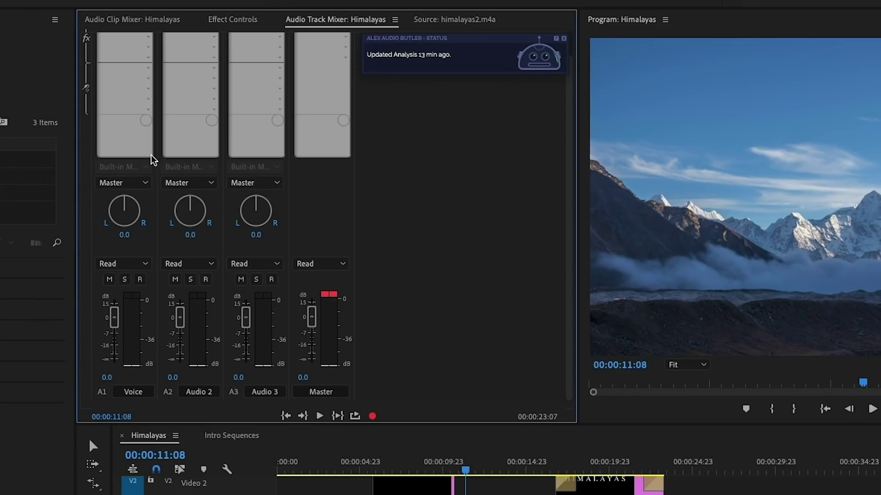
pyautogui.scroll(1, 151, 161)
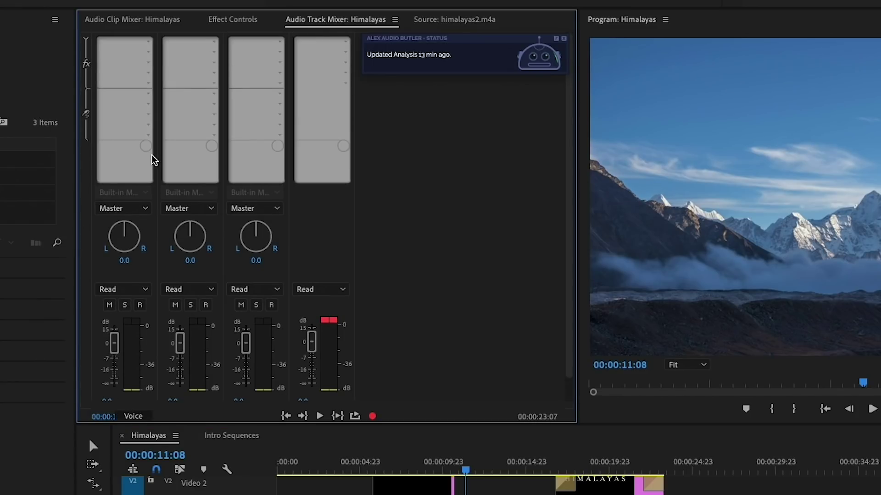
pyautogui.click(149, 43)
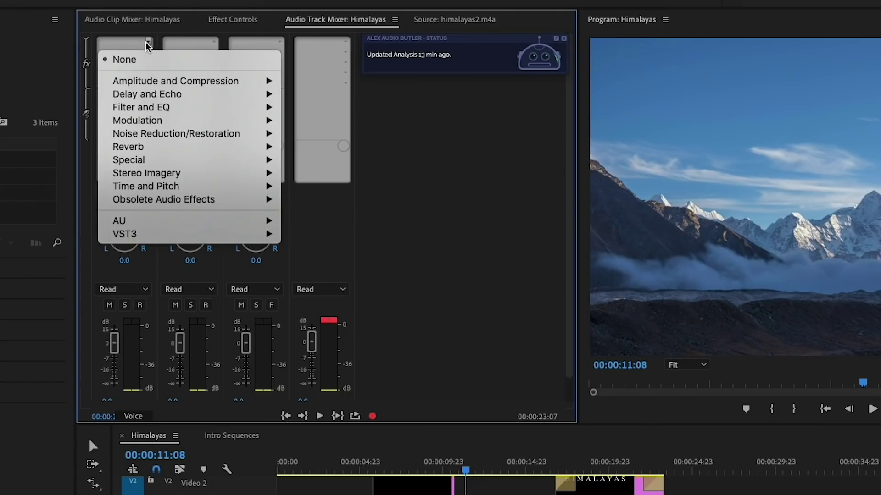
pyautogui.moveTo(161, 238)
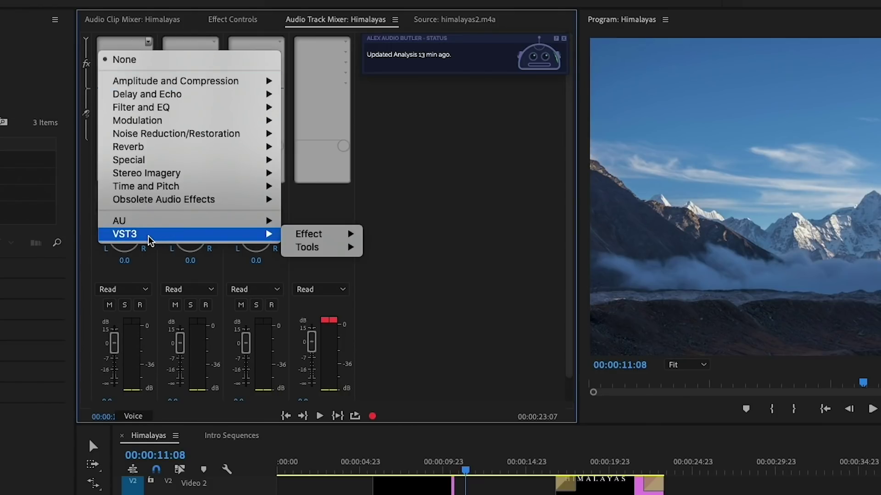
pyautogui.moveTo(338, 252)
pyautogui.moveTo(414, 255)
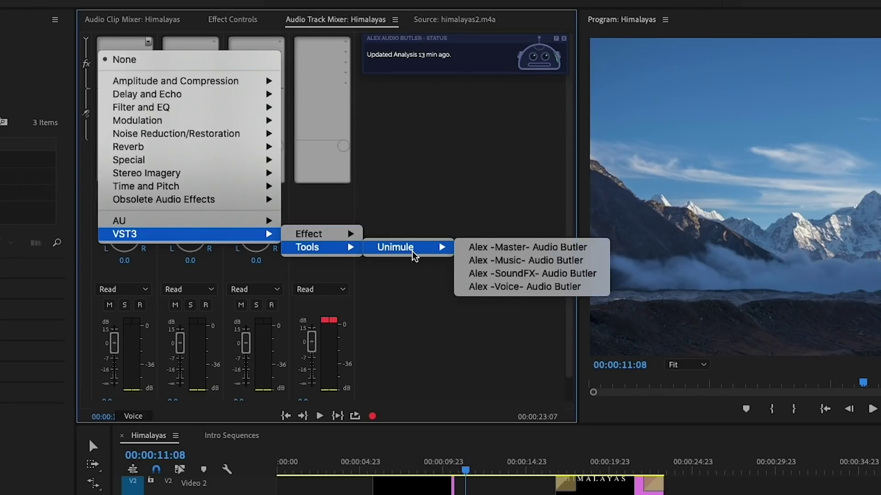
pyautogui.click(513, 288)
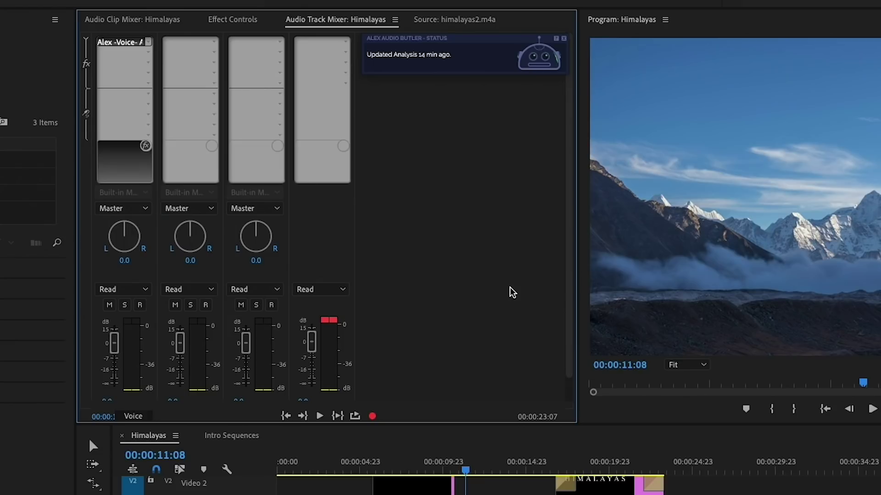
# Rename Audio 2 to 'SFX' and add the Alex SoundFX Audio Butler effect to it.
pyautogui.scroll(-1, 192, 355)
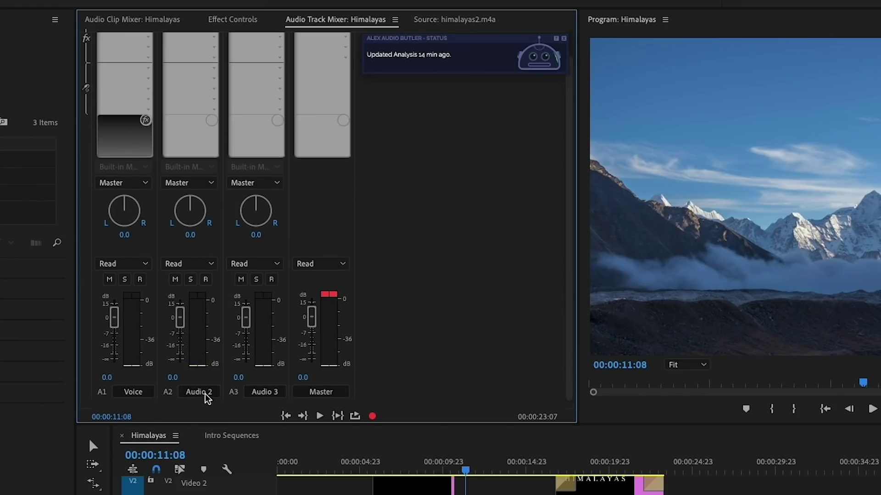
pyautogui.click(205, 395)
pyautogui.write('Sou')
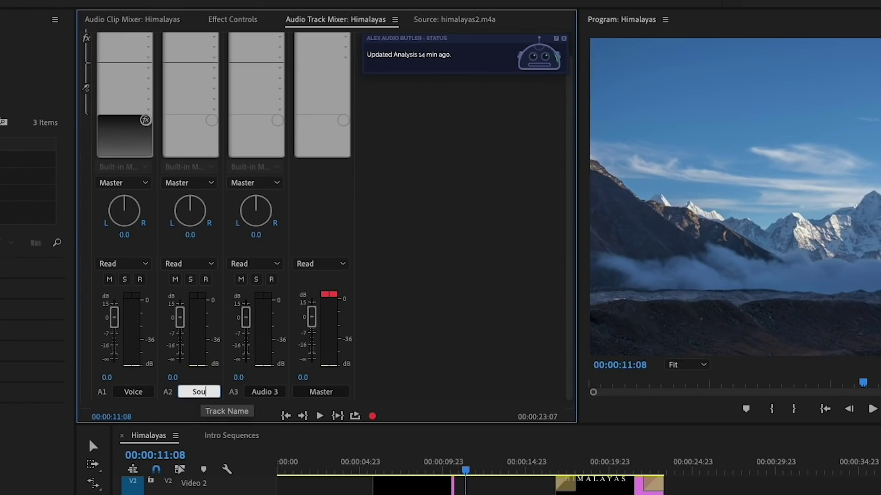
pyautogui.press('BackSpace')
pyautogui.press('BackSpace')
pyautogui.press('BackSpace')
pyautogui.write('SFX')
pyautogui.press('Return')
pyautogui.scroll(1, 181, 141)
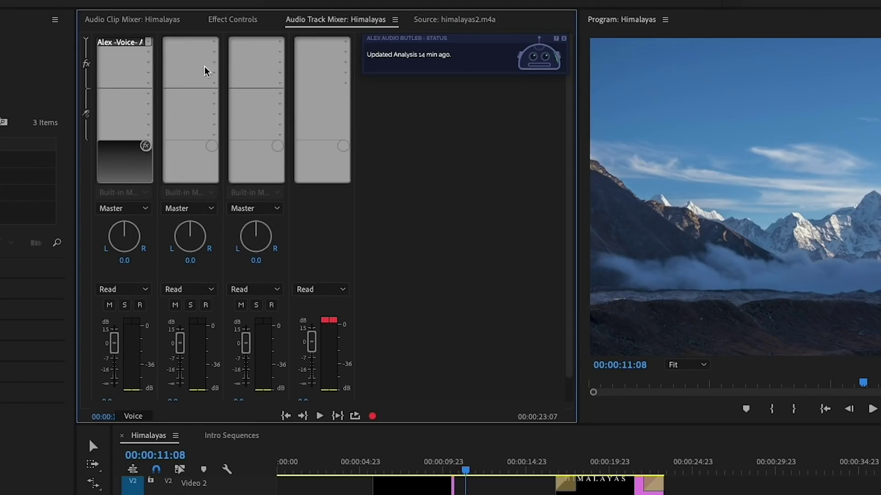
pyautogui.click(215, 42)
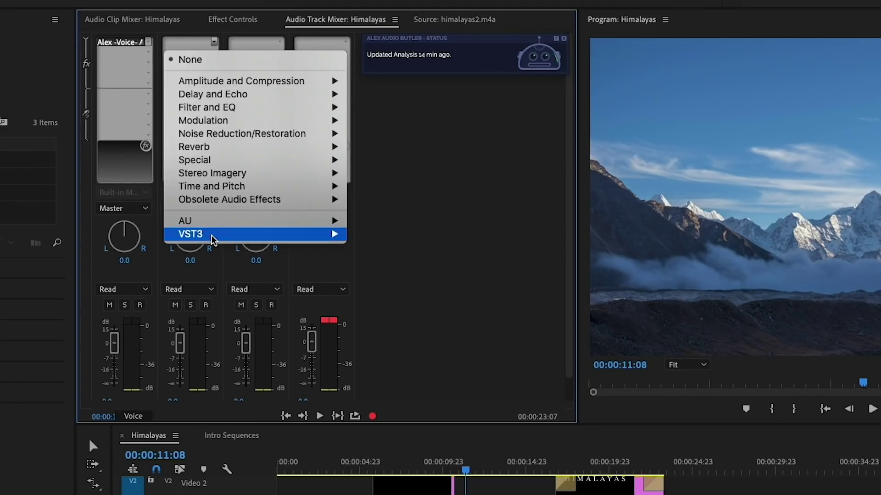
pyautogui.moveTo(212, 240)
pyautogui.moveTo(409, 249)
pyautogui.moveTo(461, 252)
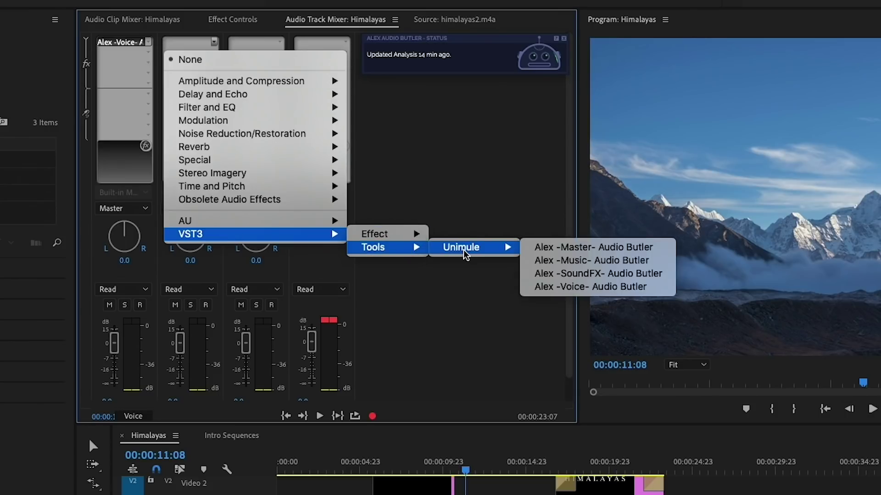
pyautogui.click(554, 274)
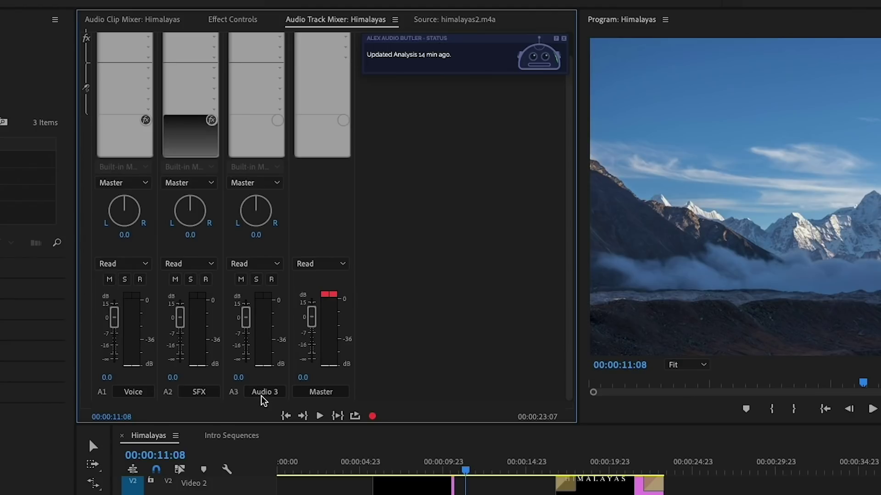
# Add Alex Music Audio Butler to the third channel and Alex Master Audio Butler to the master.
pyautogui.click(279, 42)
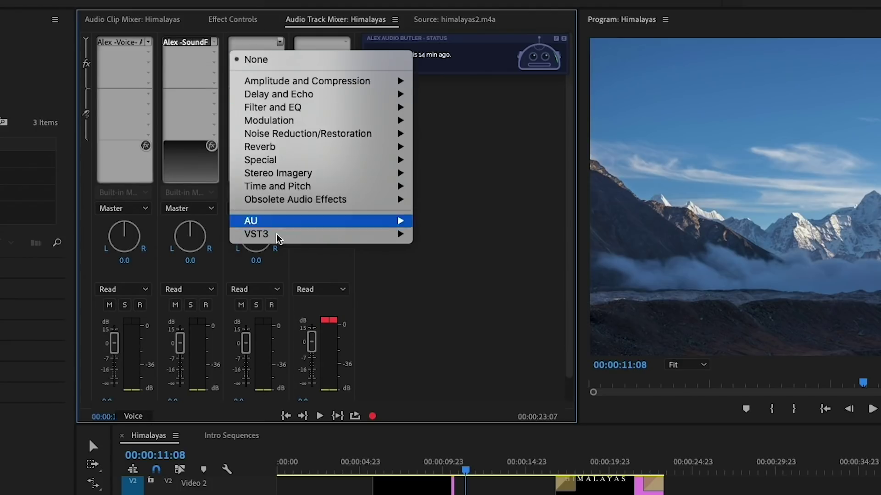
pyautogui.moveTo(283, 238)
pyautogui.moveTo(479, 247)
pyautogui.moveTo(527, 252)
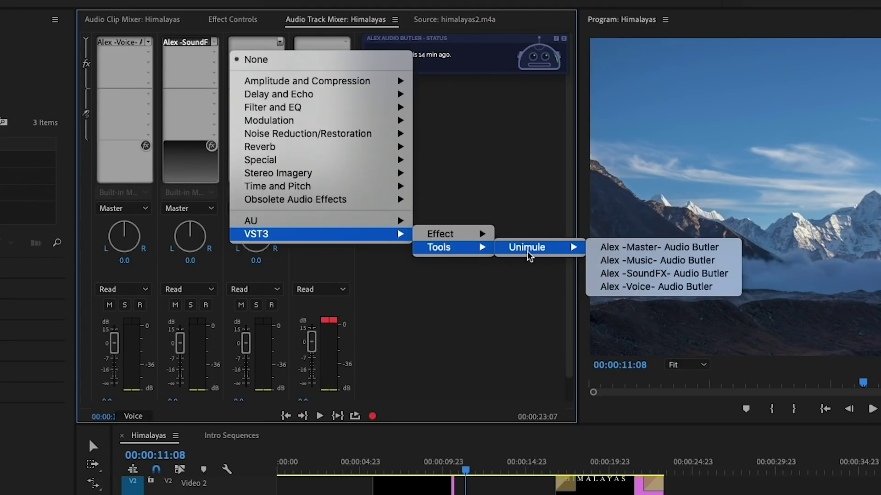
pyautogui.click(611, 261)
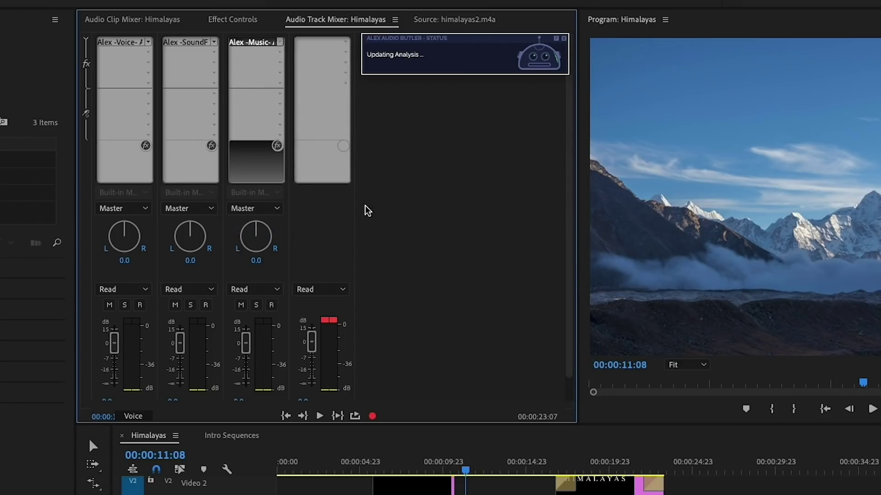
pyautogui.click(346, 42)
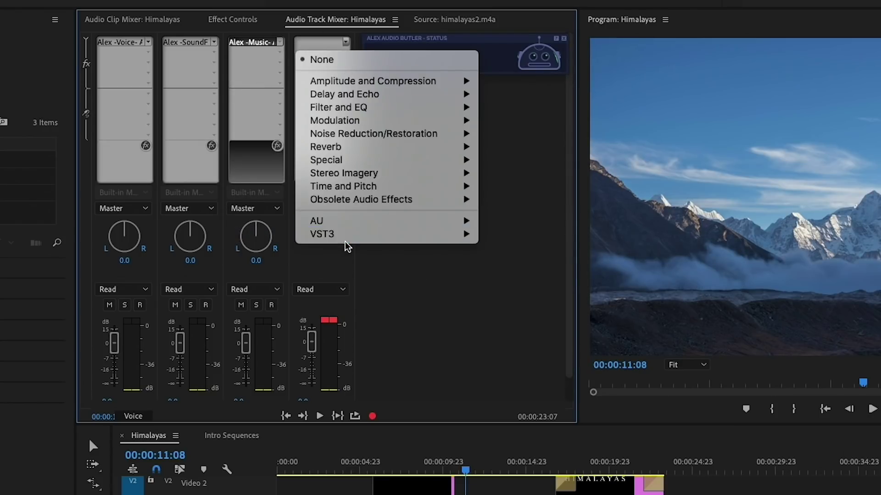
pyautogui.moveTo(347, 238)
pyautogui.moveTo(502, 252)
pyautogui.moveTo(600, 250)
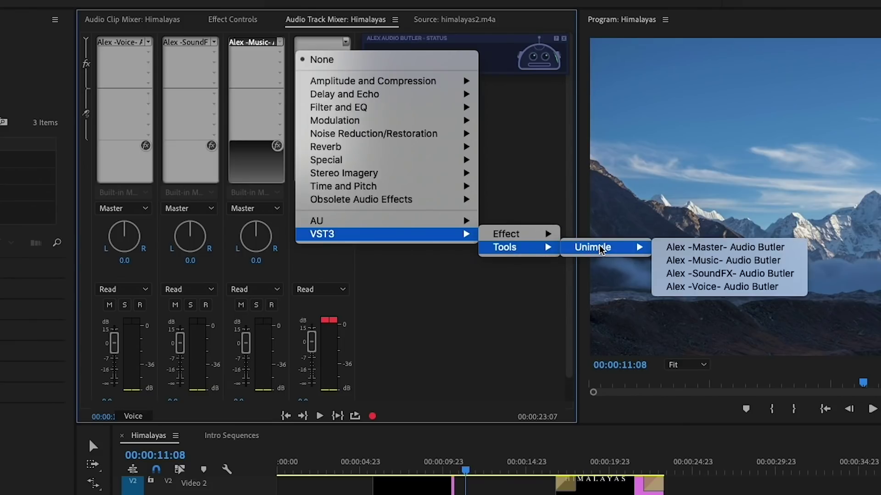
pyautogui.click(723, 247)
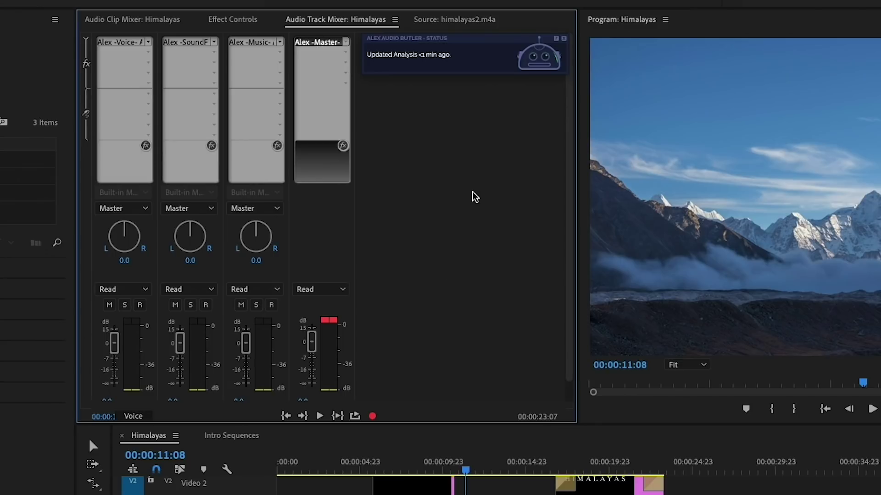
# Play the Himalayas sequence from the start for Audio Butler analysis, then open the Voice effect settings.
pyautogui.moveTo(449, 46); pyautogui.dragTo(455, 118)
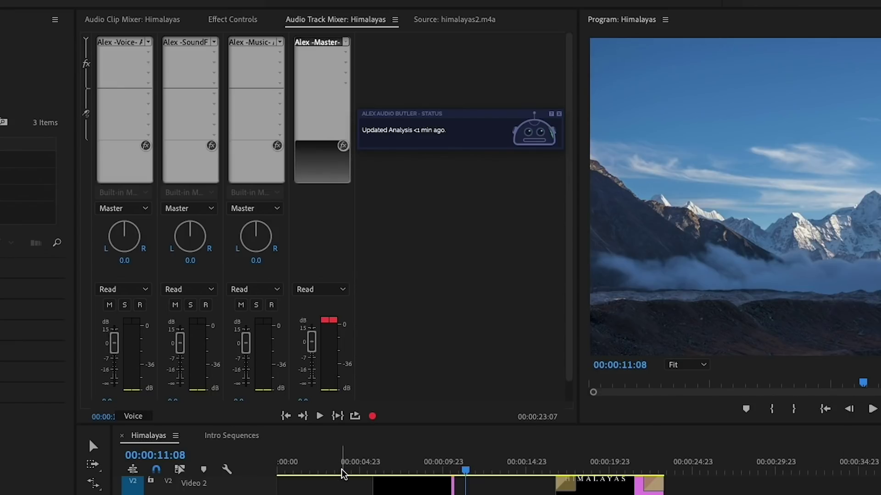
pyautogui.click(278, 466)
pyautogui.press('space')
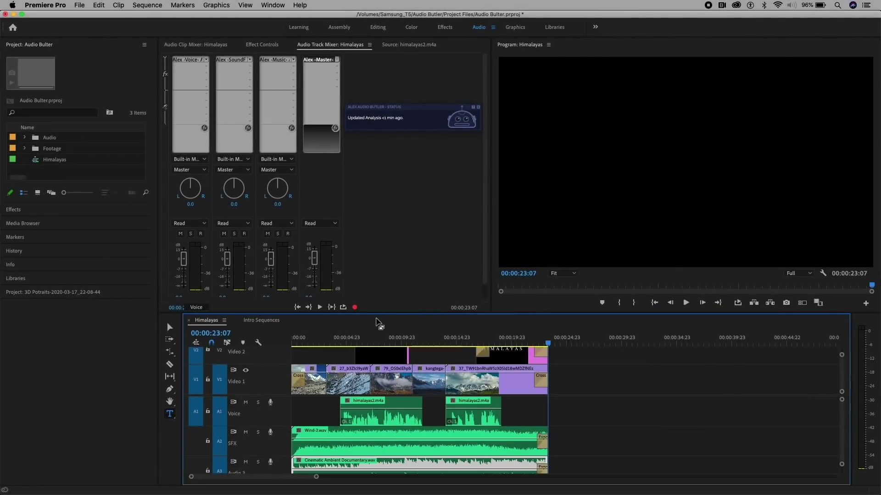
pyautogui.doubleClick(191, 63)
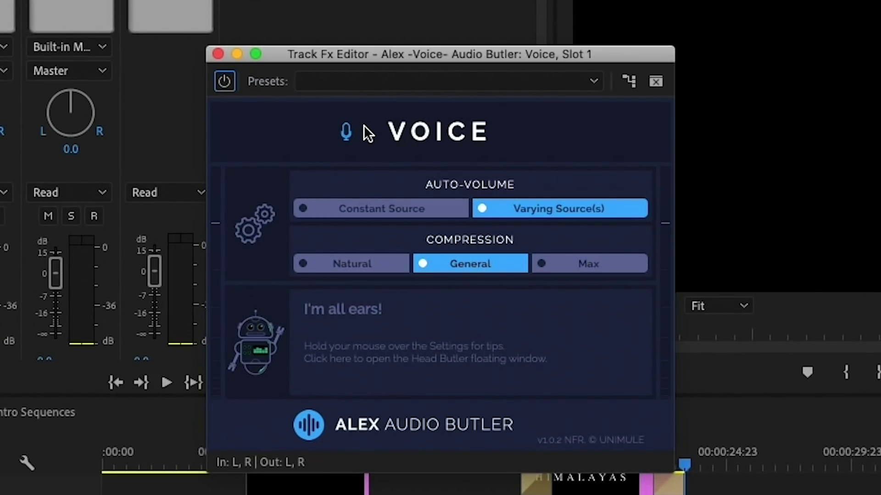
# Try Max compression on the Voice effect, settle on General, and close its editor.
pyautogui.click(539, 265)
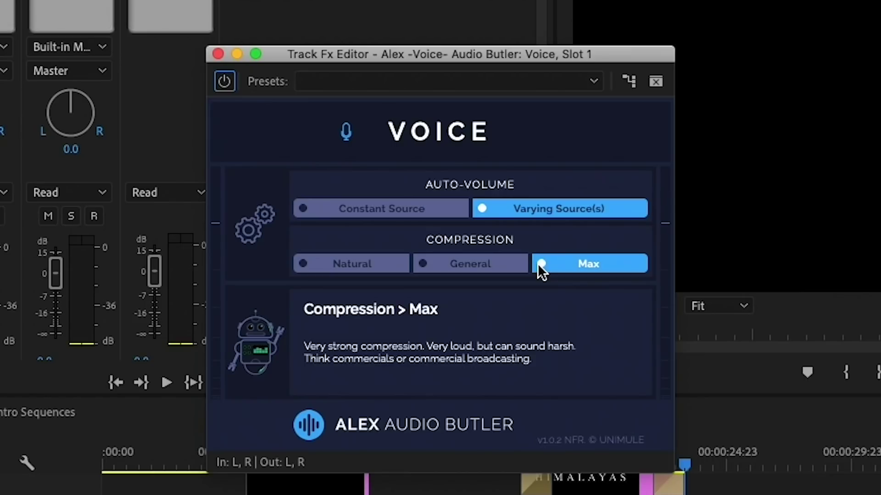
pyautogui.click(426, 266)
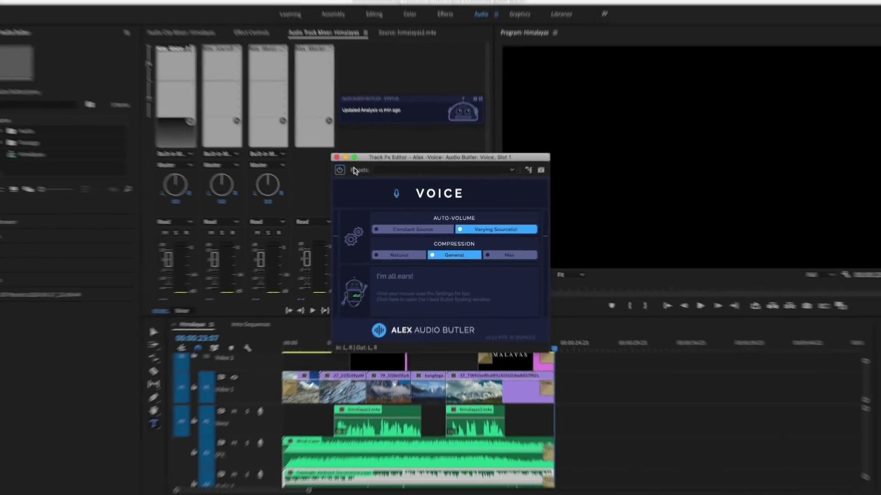
pyautogui.click(218, 55)
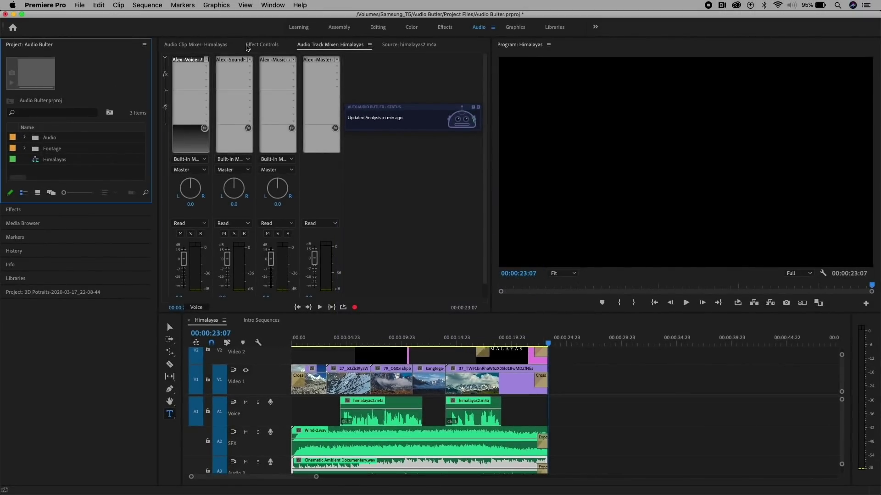
# Set the Alex SoundFX effect's auto-ducking to Subtle and close its Track Fx Editor.
pyautogui.doubleClick(239, 60)
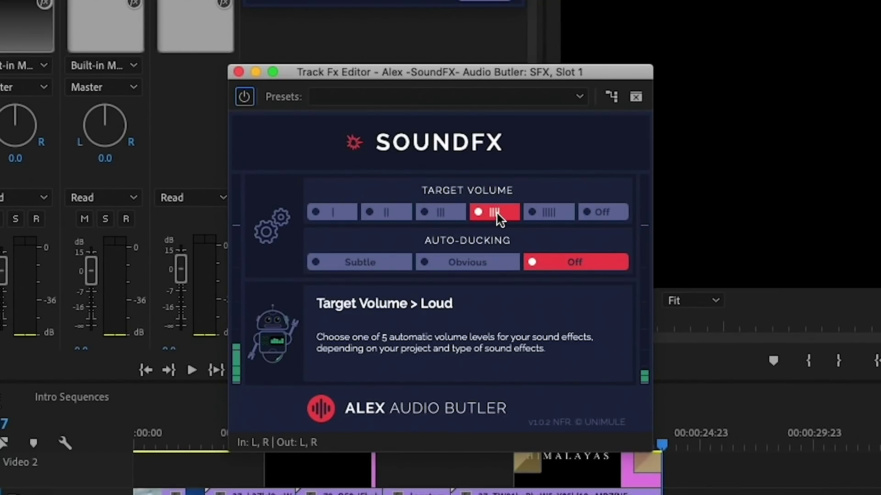
pyautogui.moveTo(567, 266)
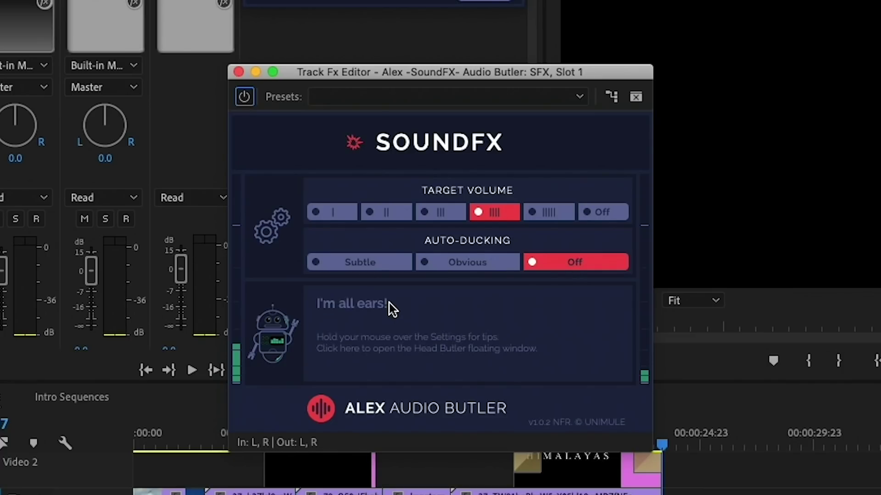
pyautogui.click(350, 263)
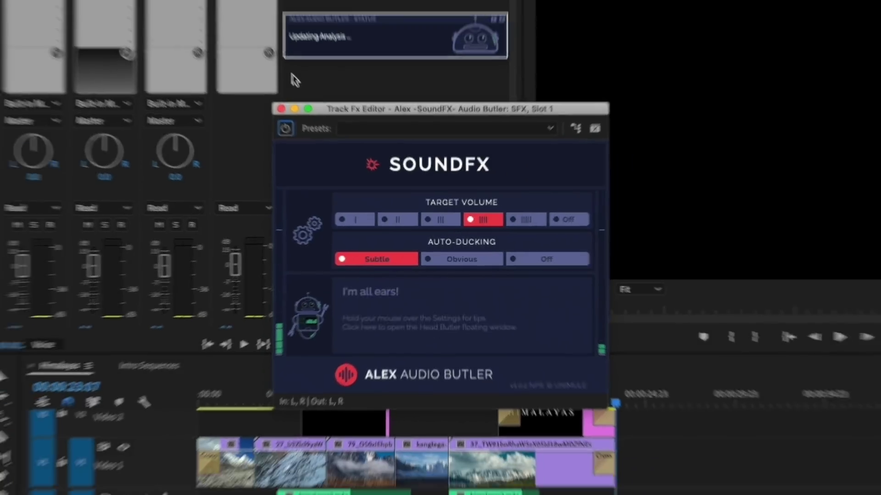
pyautogui.click(281, 108)
# Open the Alex Music effect settings and set its auto-ducking to Subtle.
pyautogui.doubleClick(272, 58)
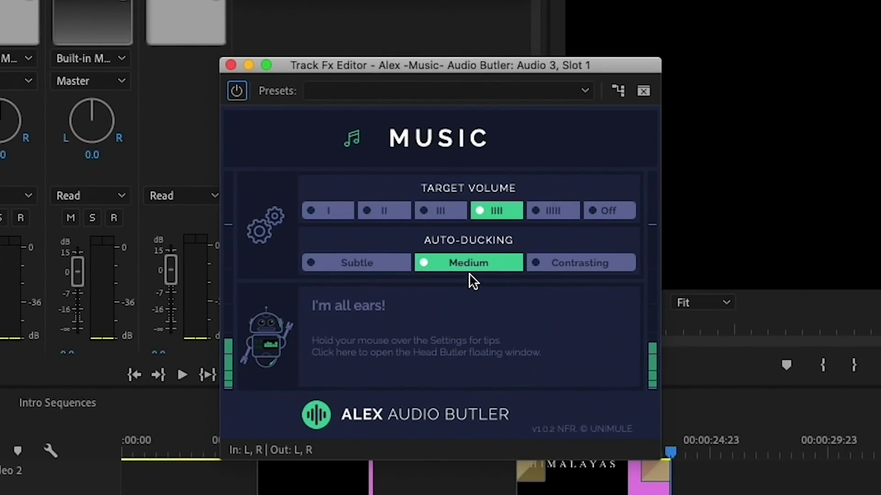
pyautogui.moveTo(346, 266)
pyautogui.moveTo(591, 264)
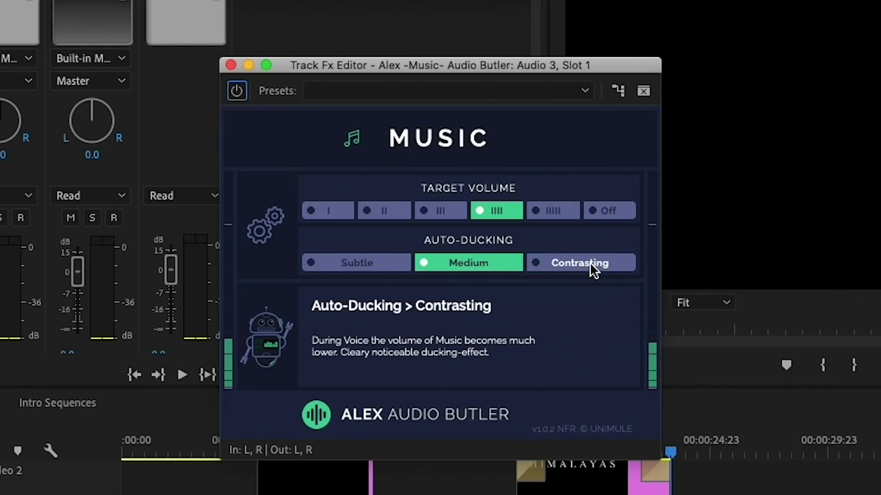
pyautogui.click(348, 263)
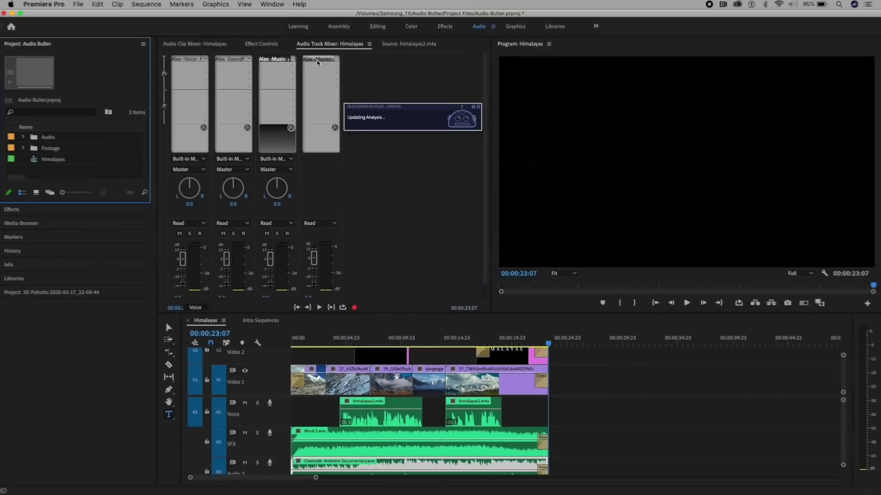
# Give the Alex Master effect Broadcast export target and Max compression, close it, and rewind the playhead.
pyautogui.doubleClick(316, 61)
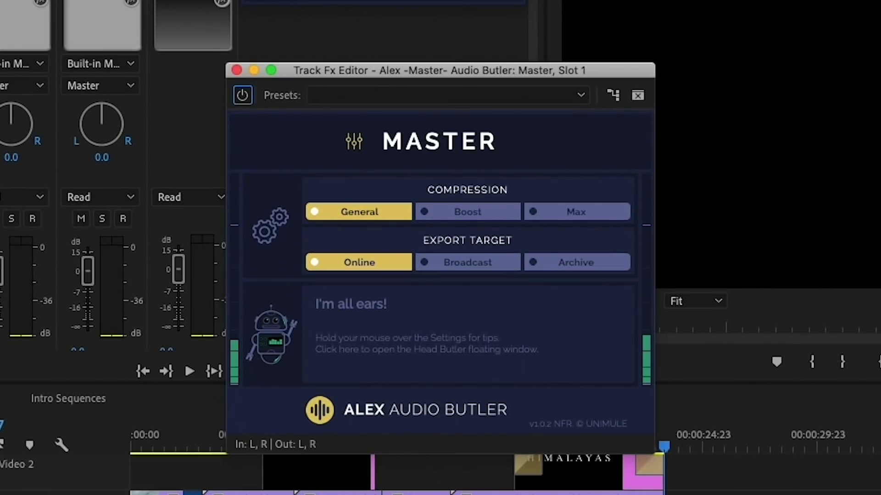
pyautogui.moveTo(451, 257)
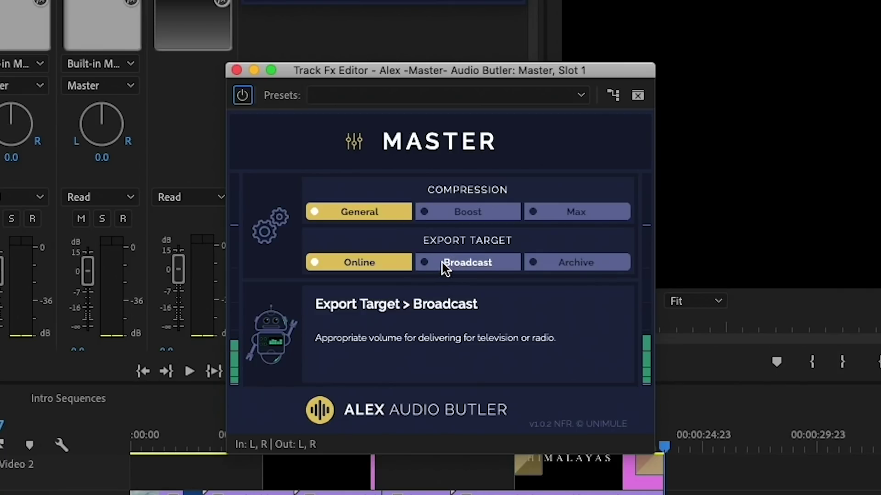
pyautogui.click(442, 260)
pyautogui.moveTo(394, 217)
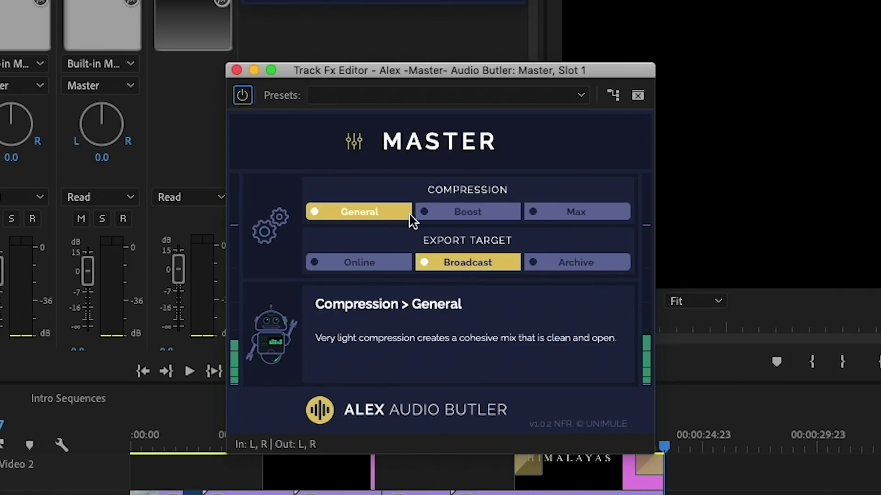
pyautogui.moveTo(447, 216)
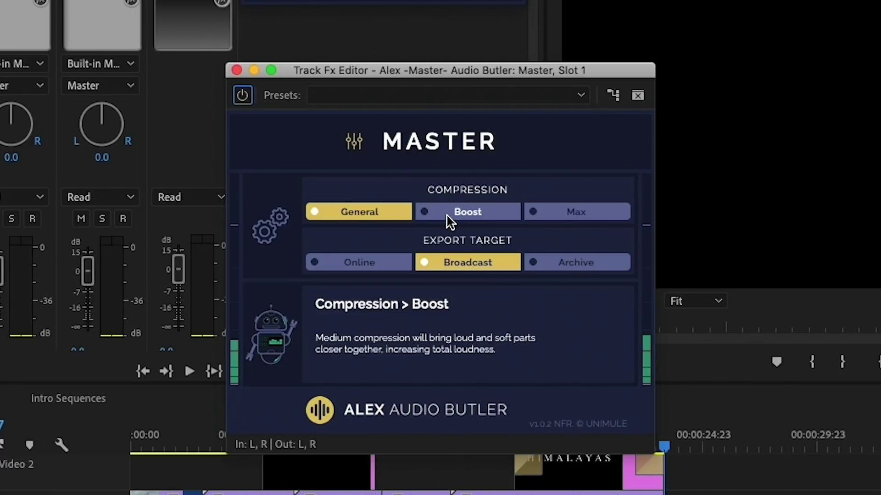
pyautogui.moveTo(569, 210)
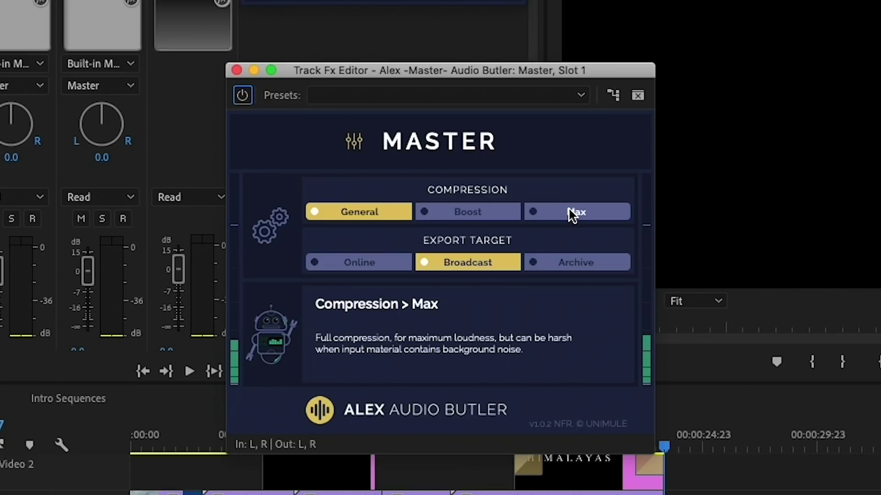
pyautogui.click(572, 214)
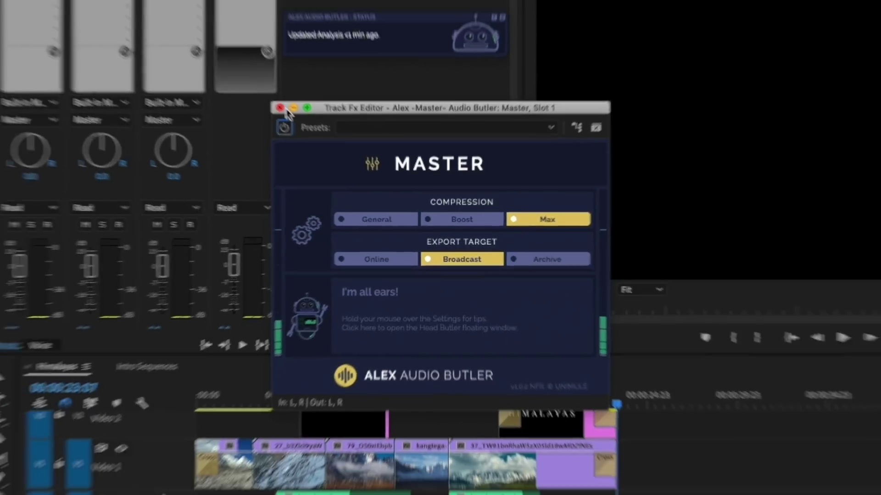
pyautogui.click(236, 70)
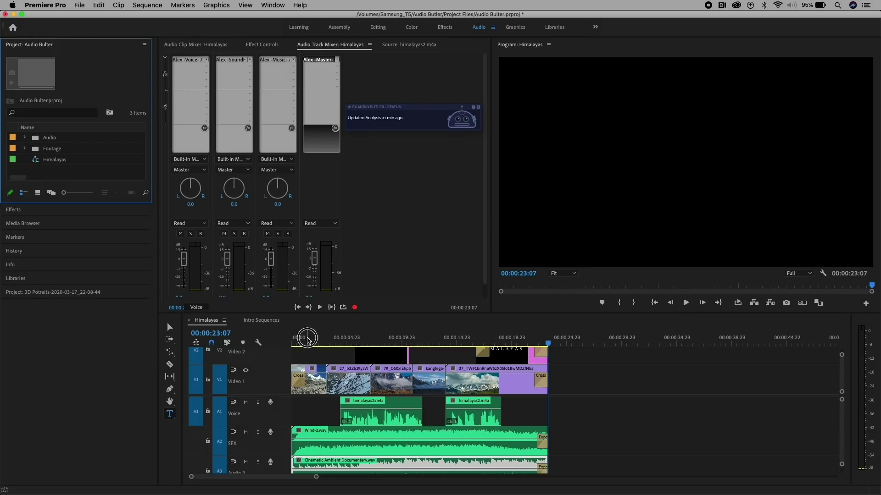
pyautogui.click(294, 338)
# Play the Himalayas sequence to hear the Audio Butler mix, stopping at 00:00:22:20.
pyautogui.press('space')
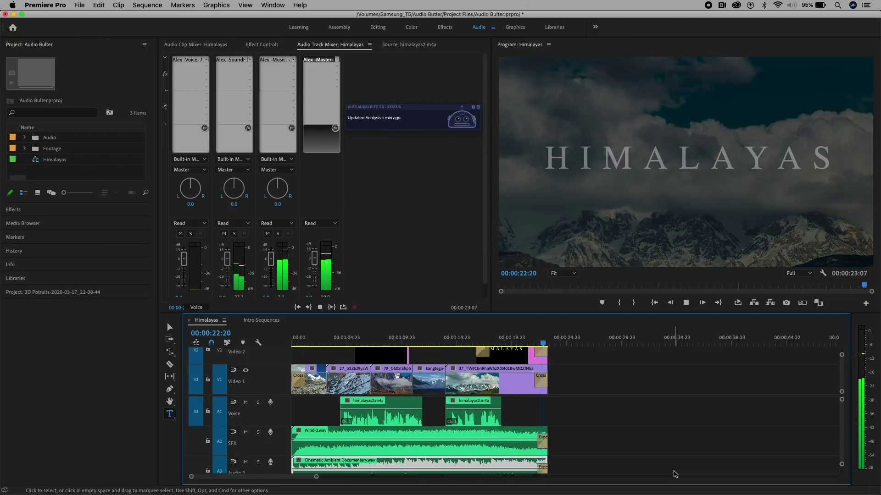
pyautogui.press('space')
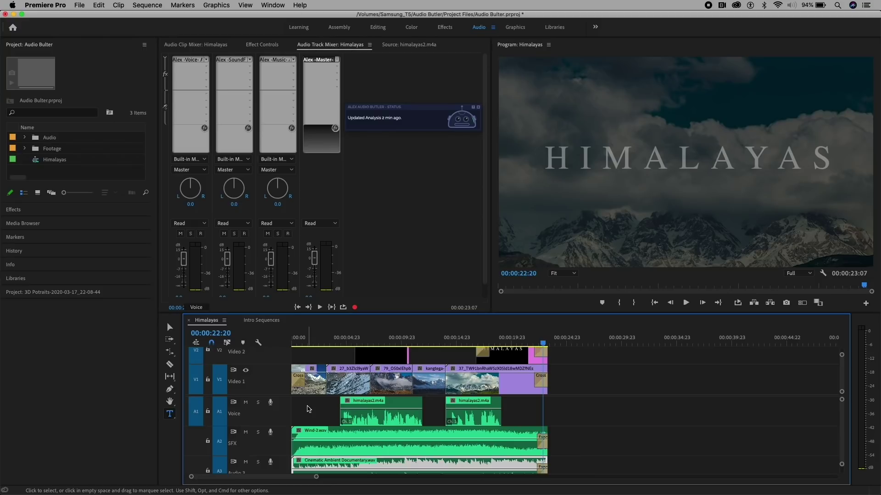
# Switch to Intro Sequences, play a few seconds, and reveal the mixer's empty effect slots.
pyautogui.click(261, 320)
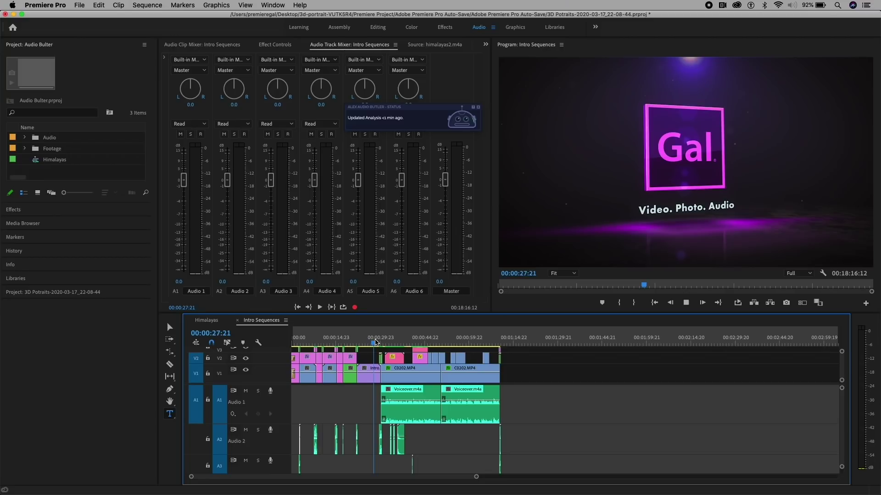
pyautogui.press('space')
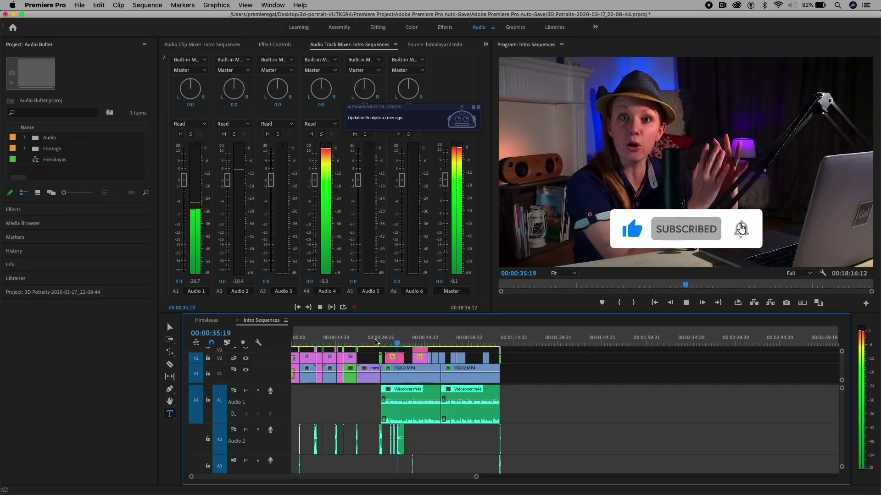
pyautogui.press('space')
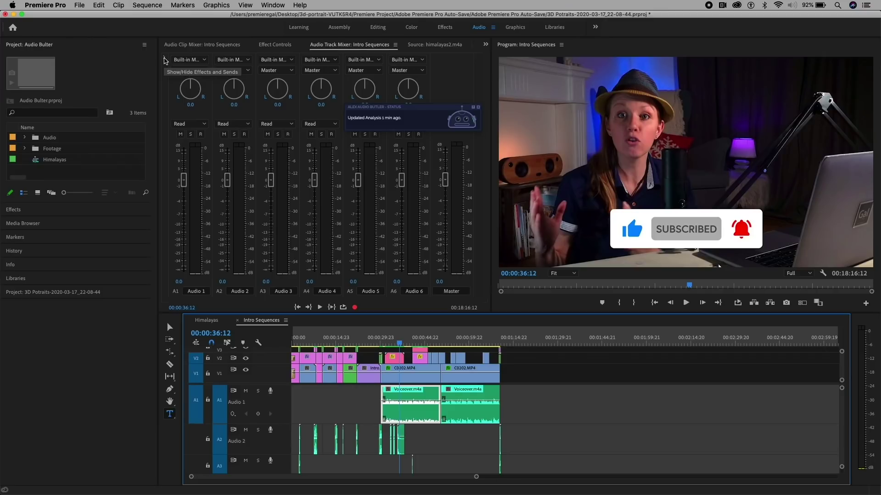
pyautogui.click(164, 60)
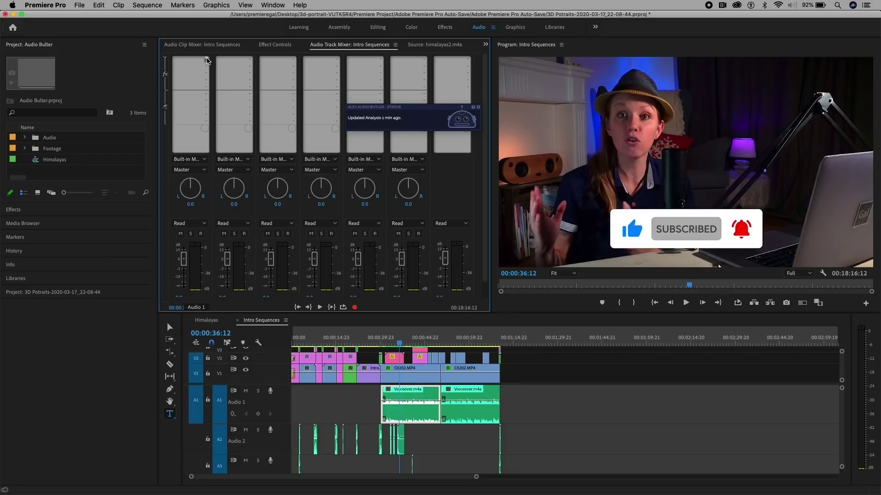
# Add Alex Audio Butler Voice to Audio 1 and collapse its timeline track.
pyautogui.click(206, 60)
pyautogui.moveTo(257, 187)
pyautogui.moveTo(328, 196)
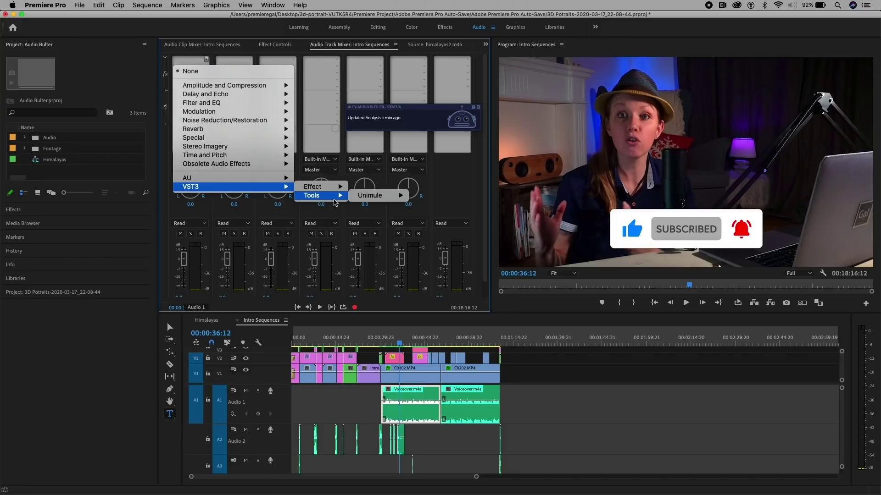
pyautogui.moveTo(383, 200)
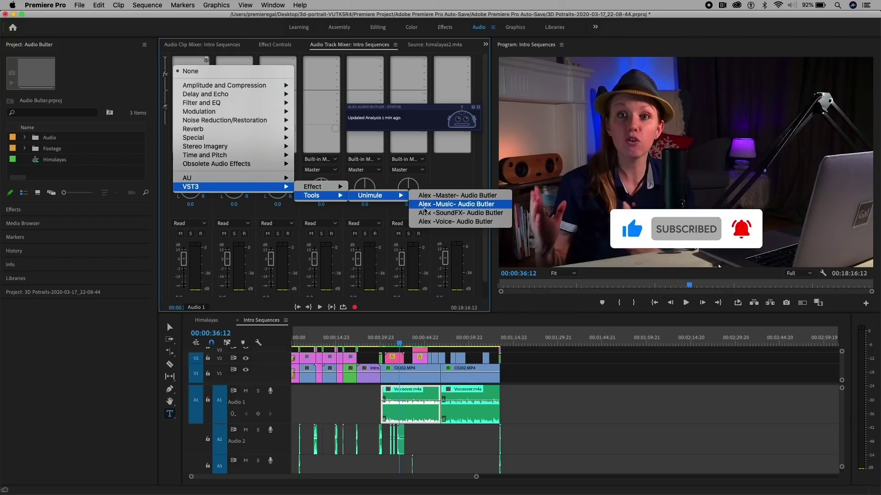
pyautogui.click(456, 221)
pyautogui.doubleClick(245, 412)
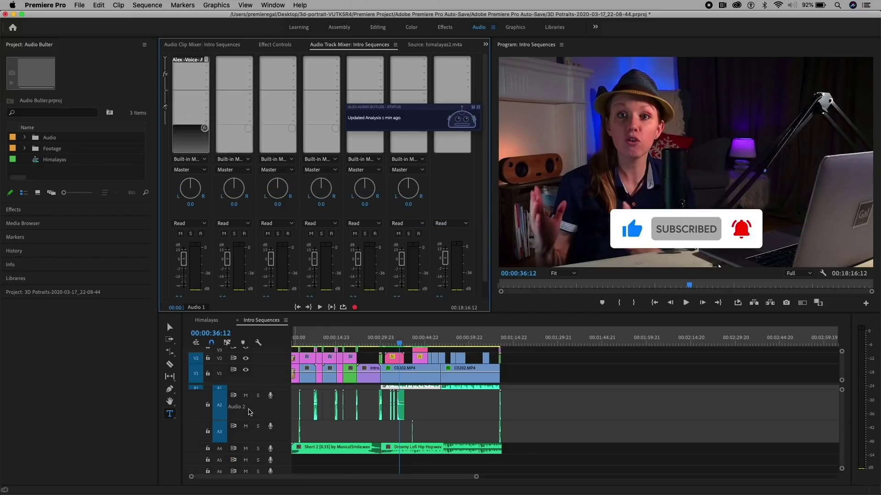
# Add Alex Audio Butler SoundFX to both Audio 2 and Audio 3.
pyautogui.click(250, 59)
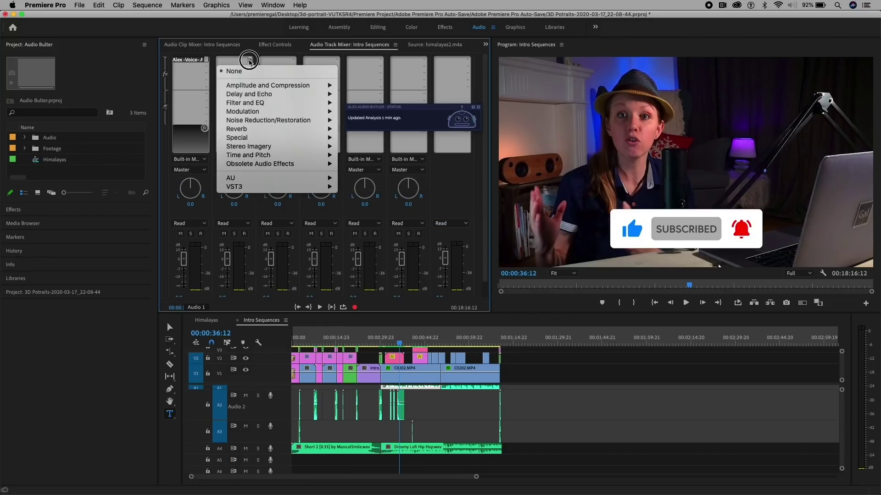
pyautogui.moveTo(252, 186)
pyautogui.moveTo(362, 195)
pyautogui.moveTo(413, 196)
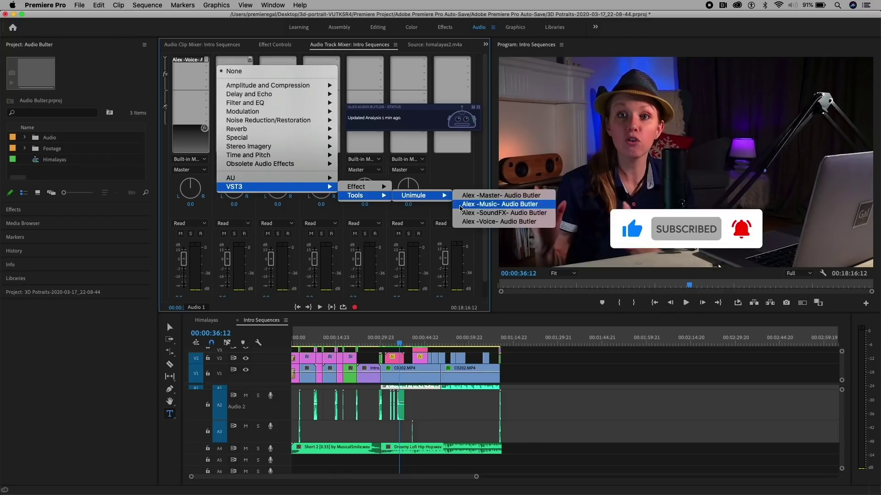
pyautogui.click(473, 214)
pyautogui.click(293, 60)
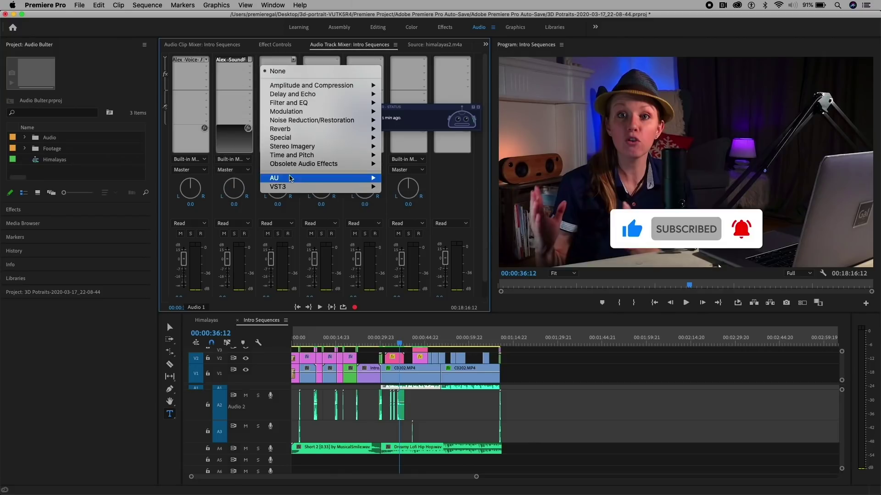
pyautogui.moveTo(353, 193)
pyautogui.moveTo(406, 195)
pyautogui.moveTo(463, 195)
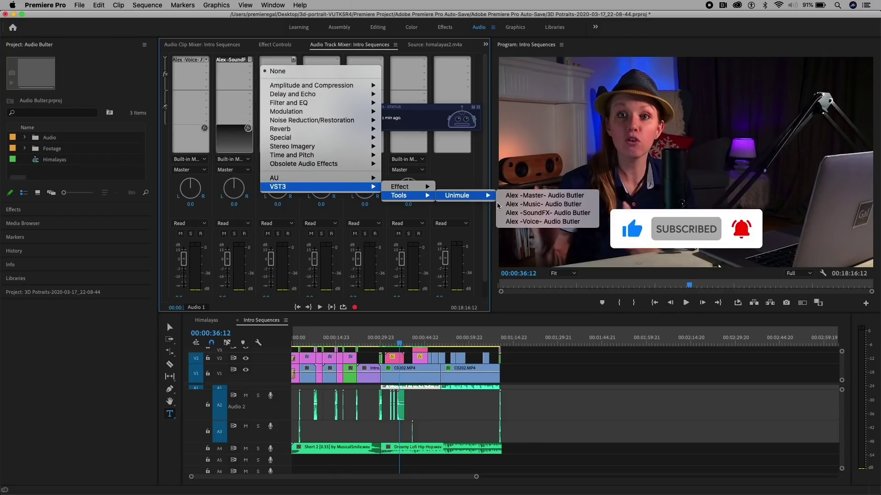
pyautogui.click(522, 223)
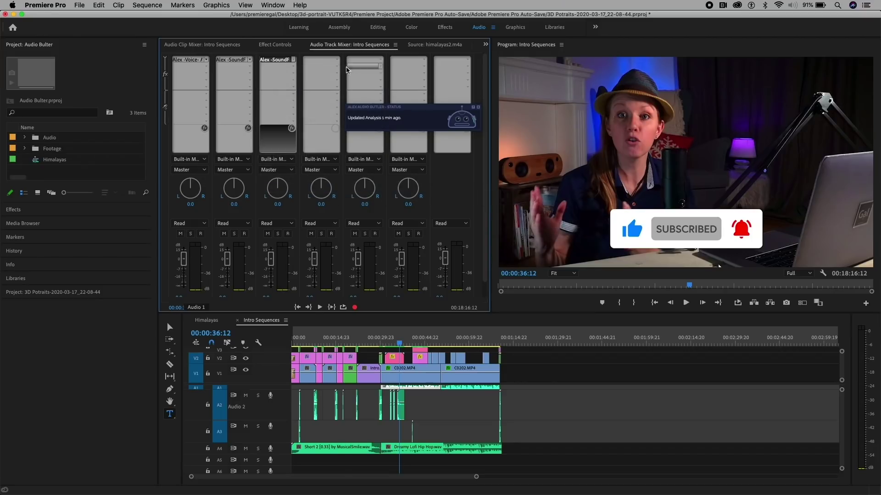
# Add Alex Audio Butler Music to Audio 4.
pyautogui.click(337, 60)
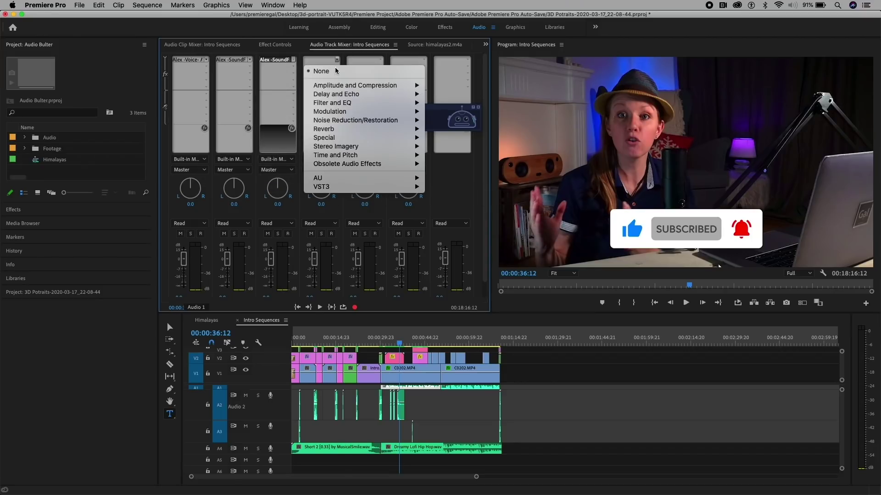
pyautogui.moveTo(388, 185)
pyautogui.moveTo(450, 196)
pyautogui.moveTo(499, 196)
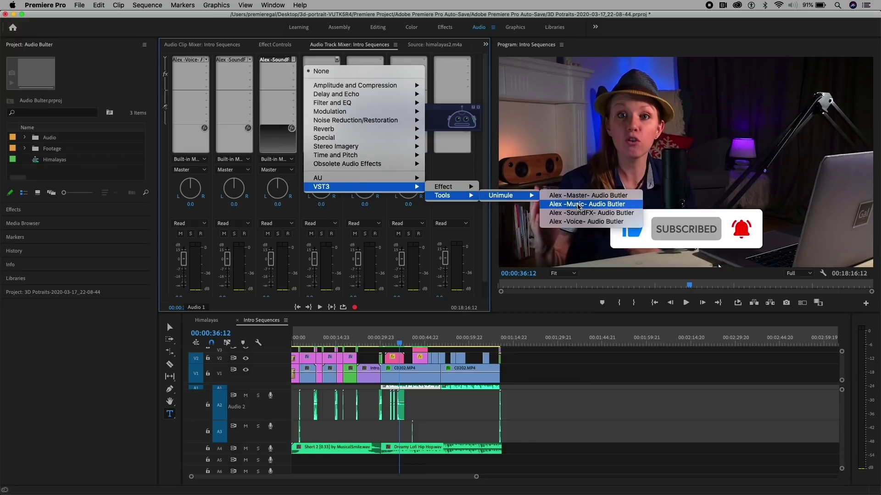
pyautogui.click(573, 204)
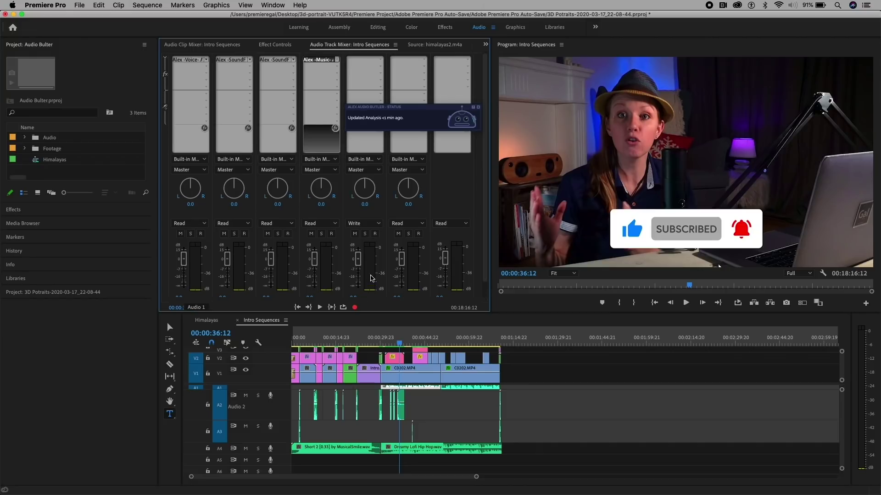
# Add Alex Audio Butler Master to the master track.
pyautogui.click(467, 59)
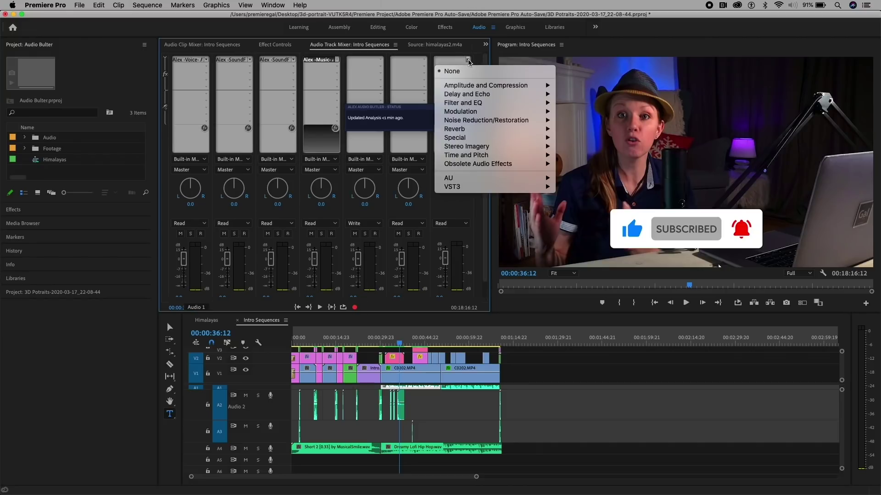
pyautogui.moveTo(463, 191)
pyautogui.moveTo(567, 197)
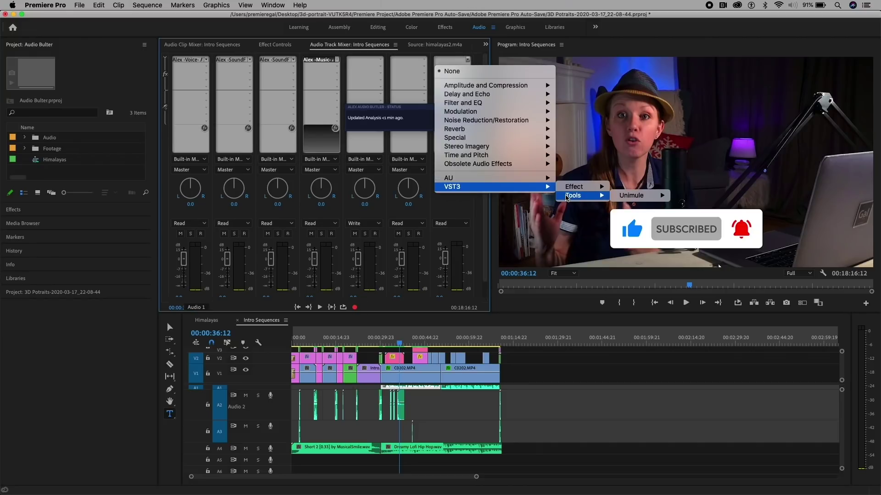
pyautogui.moveTo(642, 198)
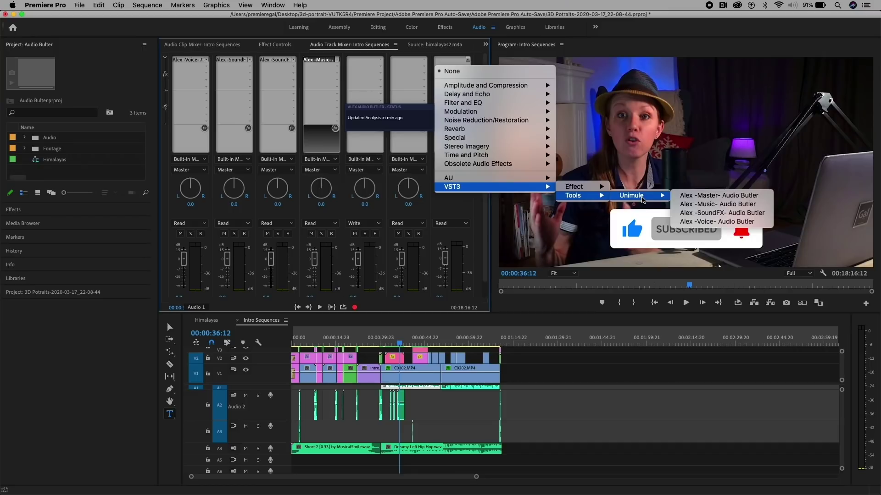
pyautogui.click(691, 197)
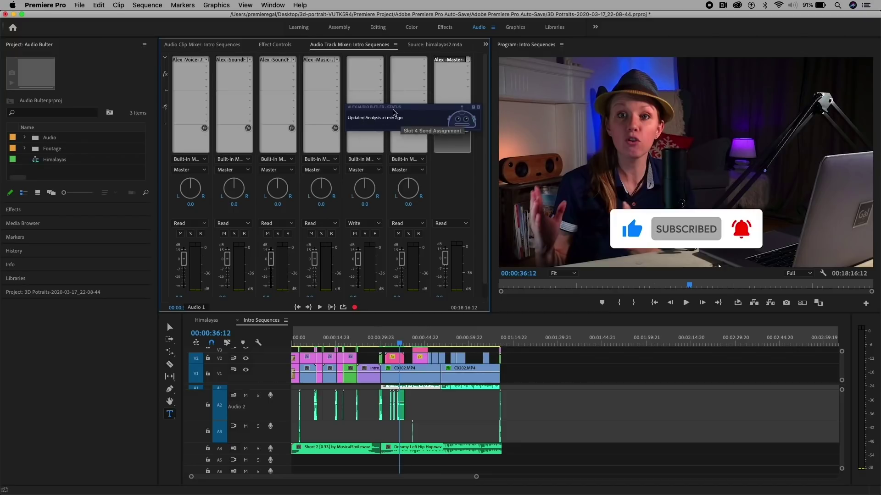
# Play Intro Sequences from about 00:00:28:23 so Audio Butler analyses the tracks.
pyautogui.click(377, 342)
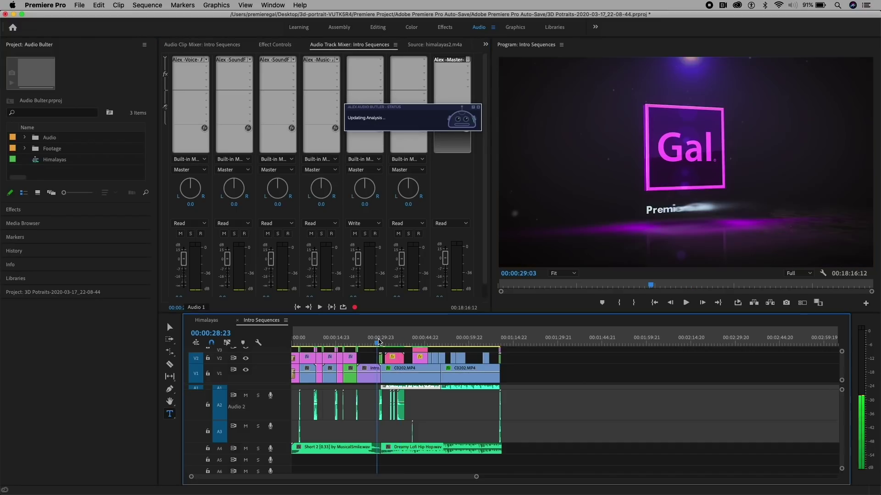
pyautogui.press('space')
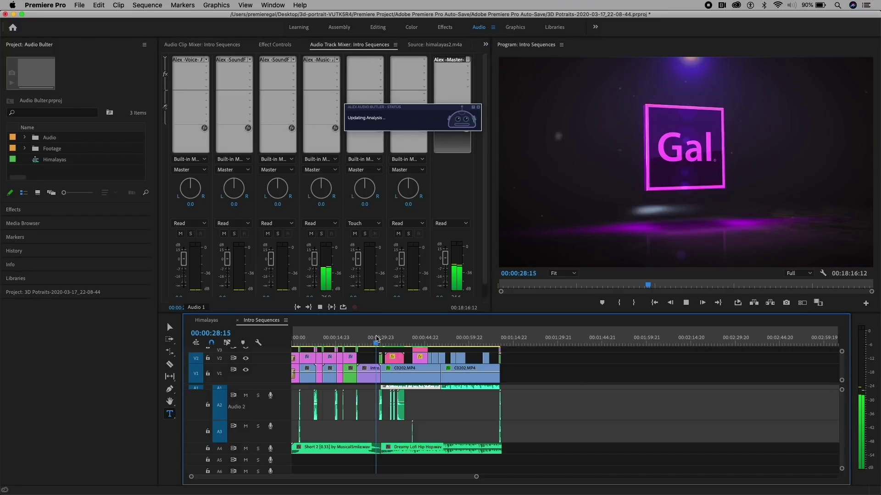